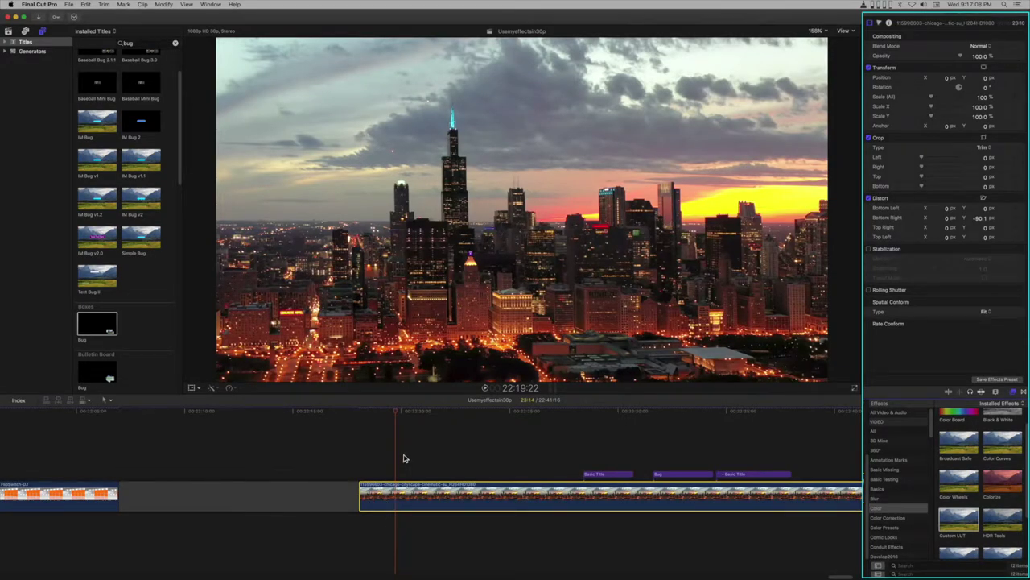
# Step: Add a Basic Title at the playhead, set its duration to 4:00, and select its Title text
pyautogui.hotkey('ctrl', 't')
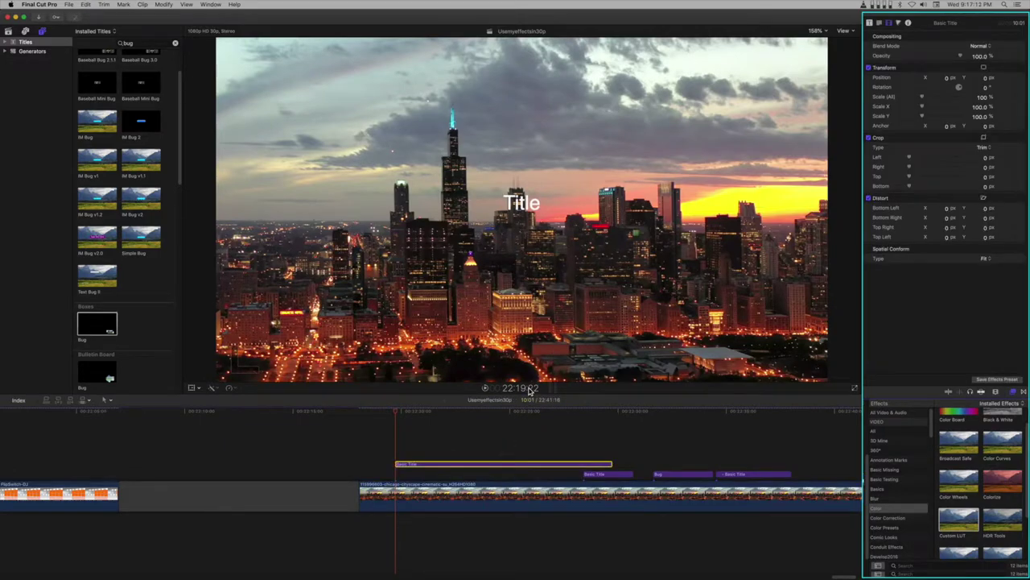
pyautogui.hotkey('ctrl', 'd')
pyautogui.write('400')
pyautogui.press('Return')
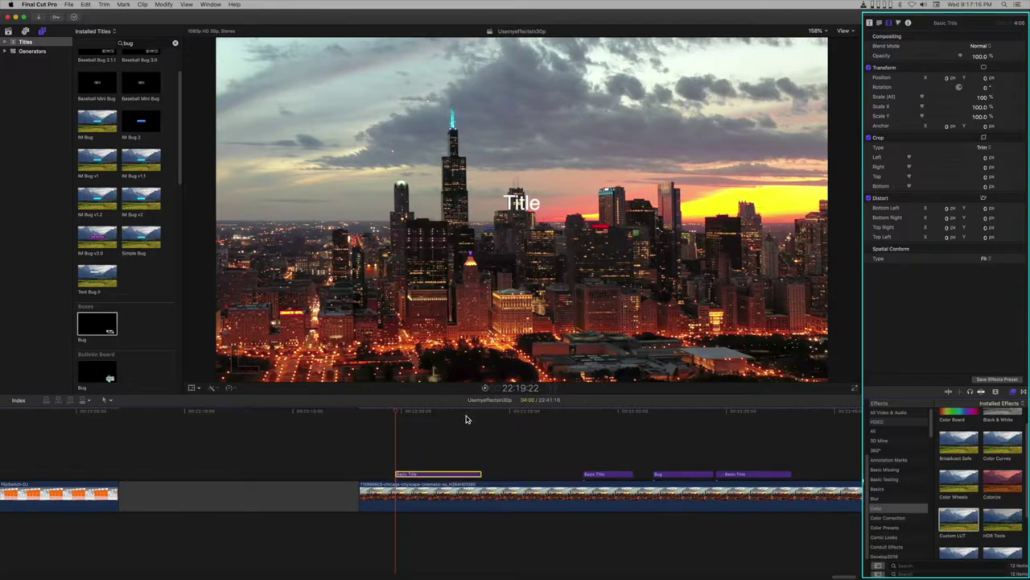
pyautogui.moveTo(400, 416)
pyautogui.mouseDown()
pyautogui.moveTo(460, 416)
pyautogui.moveTo(405, 417)
pyautogui.mouseUp()
pyautogui.click(522, 203)
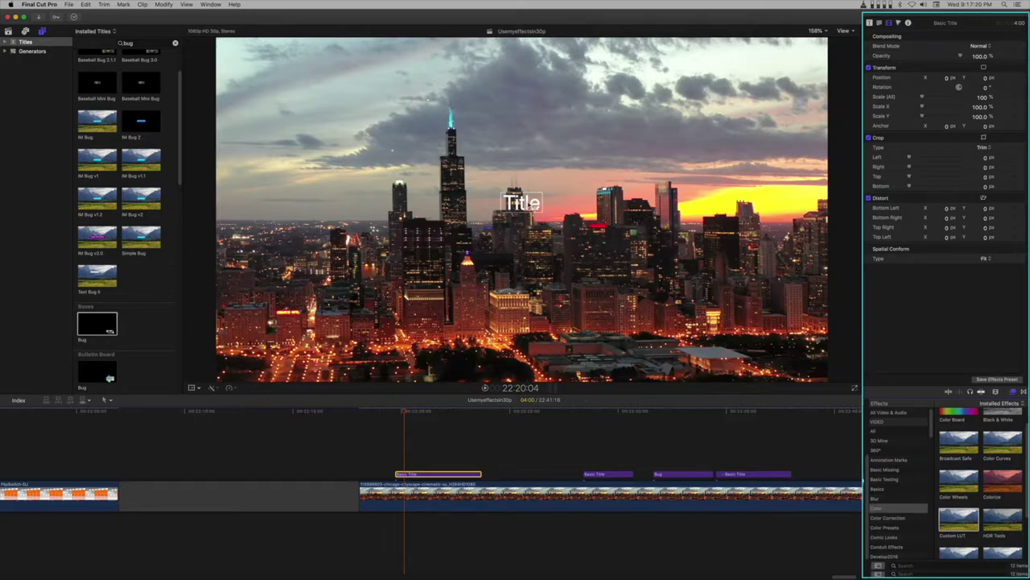
# Step: Drag the placeholder Title text from the frame's centre down to the lower-left corner
pyautogui.moveTo(522, 203); pyautogui.dragTo(283, 336)
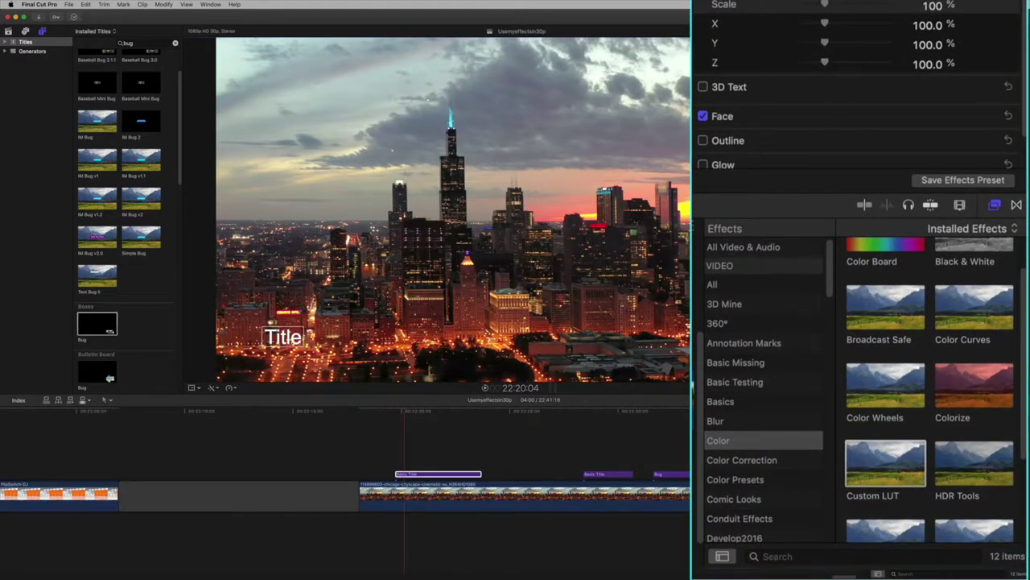
# Step: Search all effects for 'high' and drag Highlighter - Animate Position X onto the title clip
pyautogui.click(787, 555)
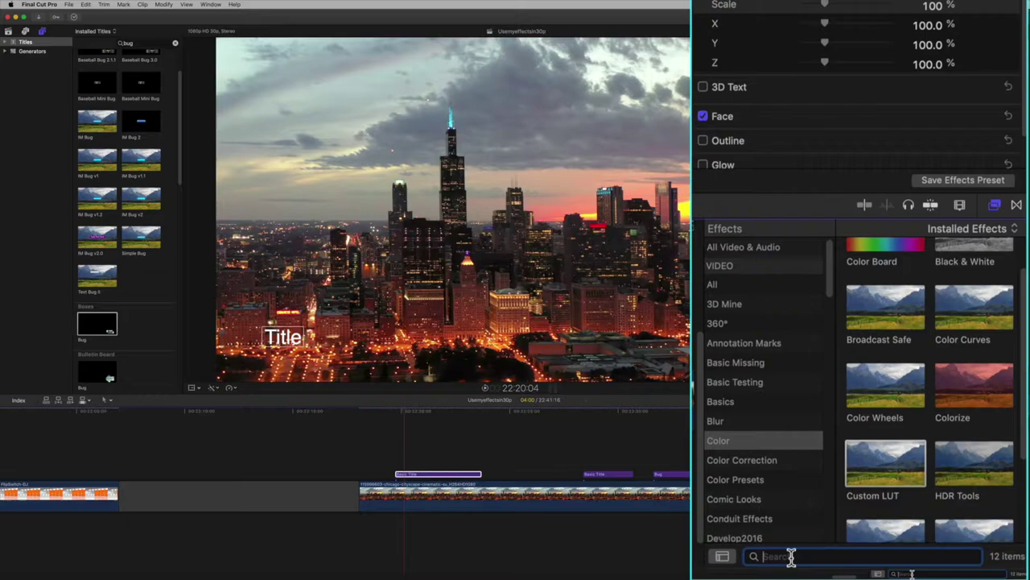
pyautogui.click(761, 249)
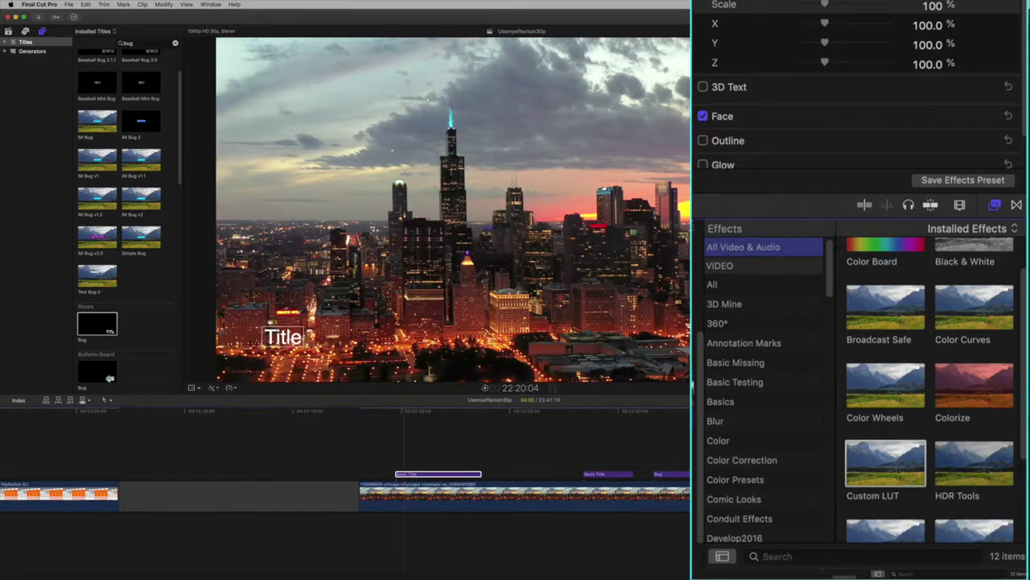
pyautogui.write('high')
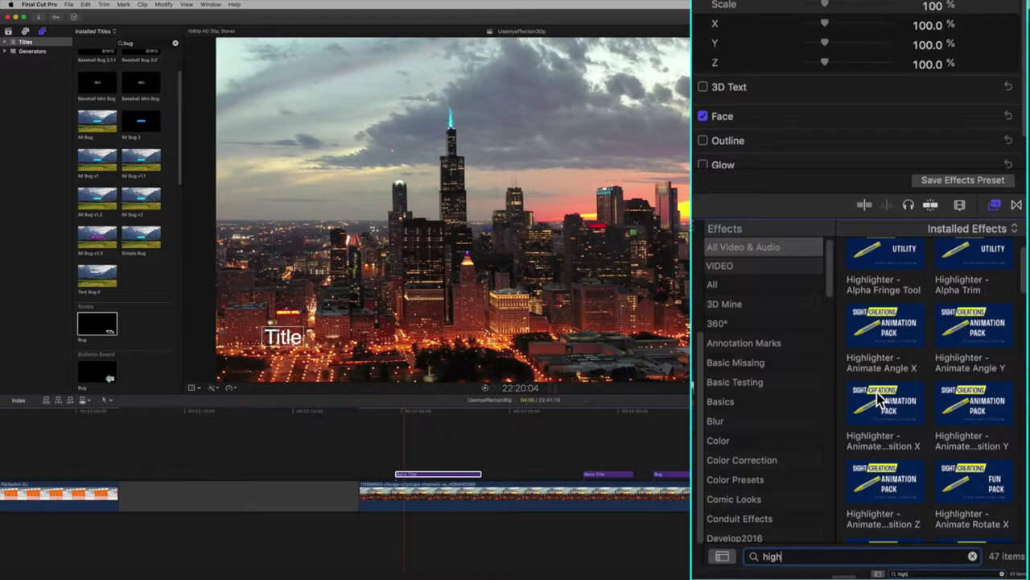
pyautogui.scroll(2, 906, 424)
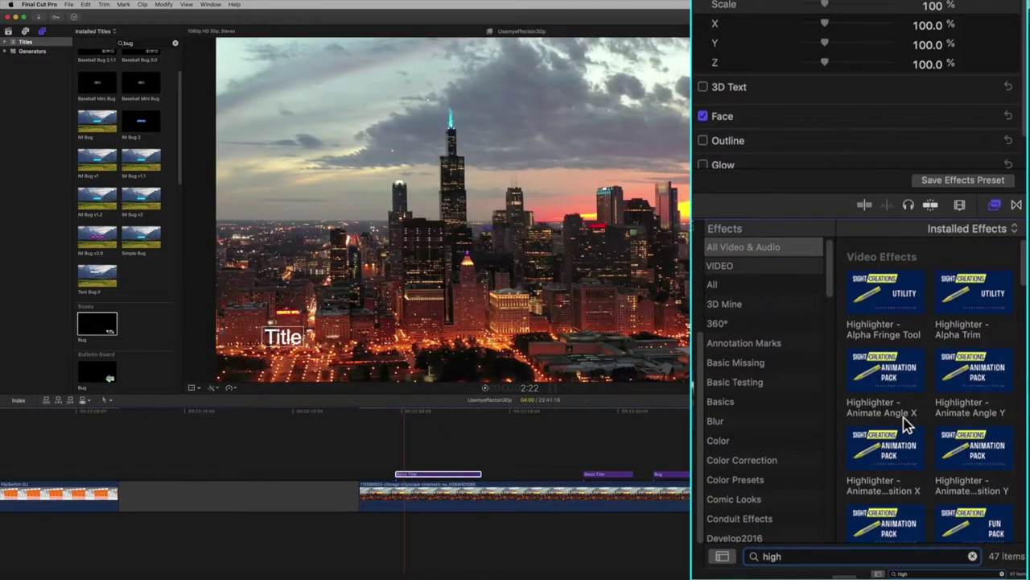
pyautogui.scroll(-3, 905, 424)
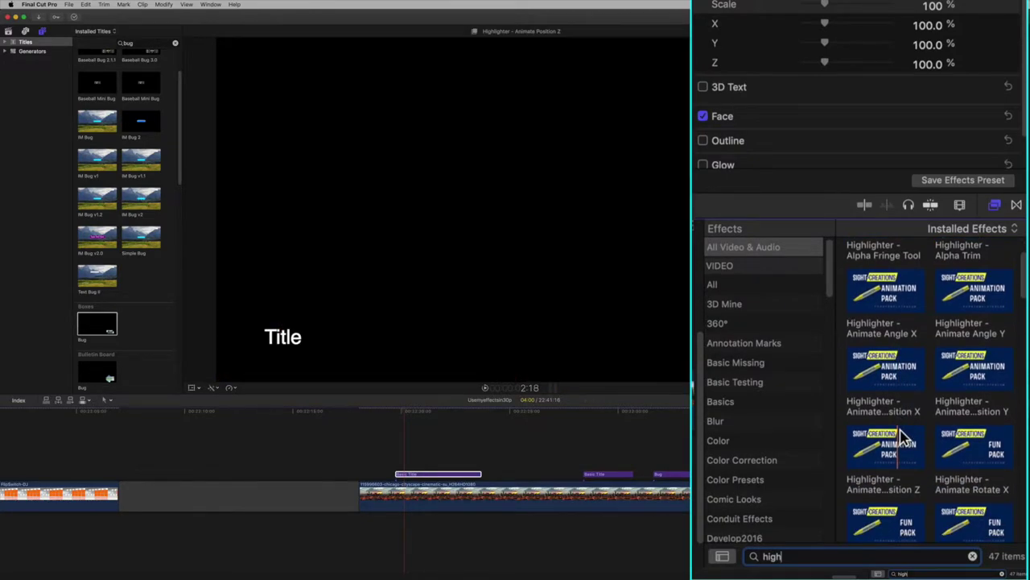
pyautogui.moveTo(889, 370)
pyautogui.mouseDown()
pyautogui.moveTo(614, 476)
pyautogui.moveTo(455, 474)
pyautogui.mouseUp()
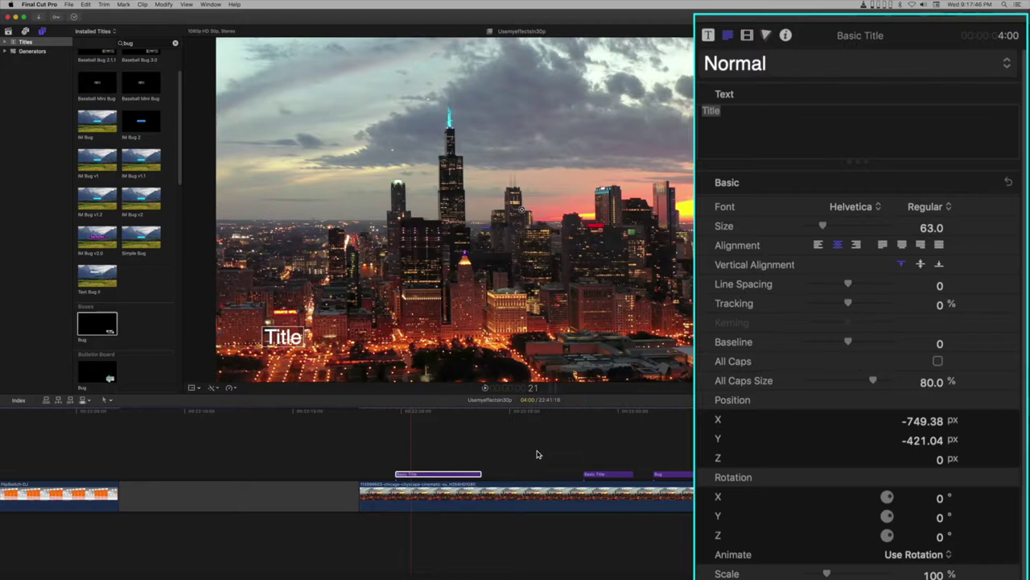
# Step: In the Video inspector, set the first Highlighter's End Time to 9.85% and the second's Start Time to 90.1%
pyautogui.click(747, 35)
pyautogui.click(777, 100)
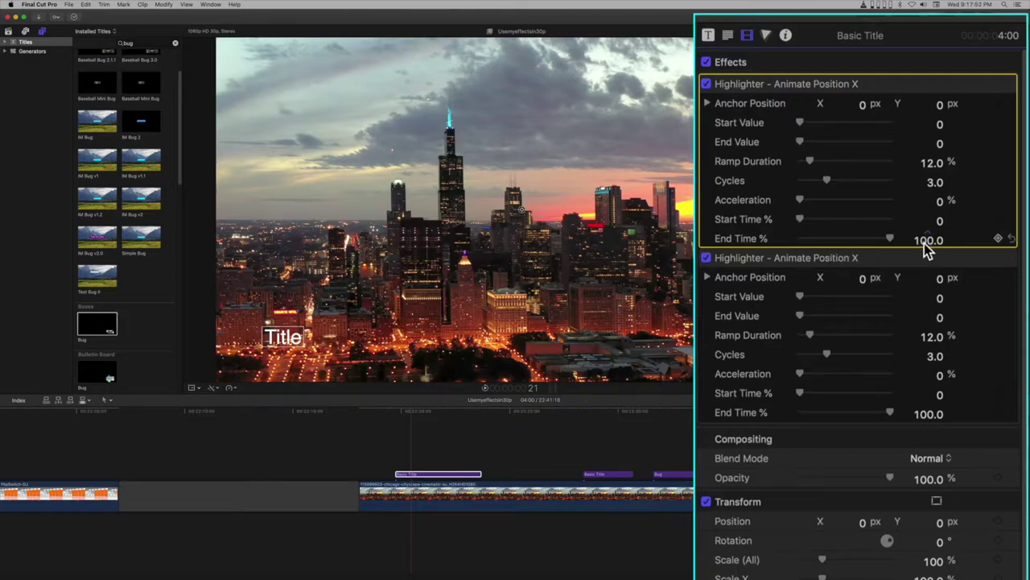
pyautogui.moveTo(889, 239); pyautogui.dragTo(814, 246)
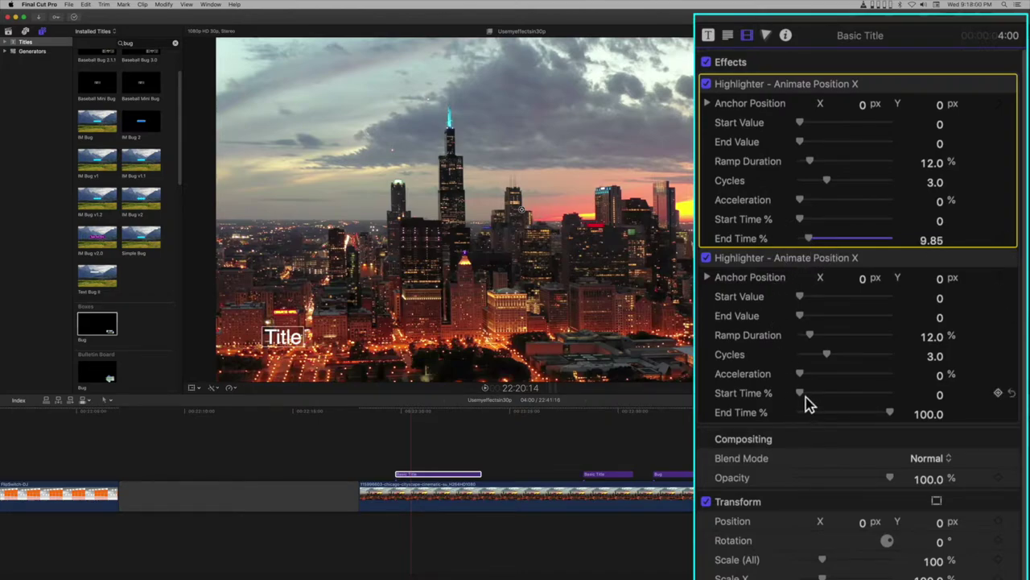
pyautogui.moveTo(806, 396); pyautogui.dragTo(884, 402)
# Step: Set the first Highlighter's Start Value to -342.4 so the title begins off-screen left, then preview
pyautogui.click(438, 475)
pyautogui.press('Up')
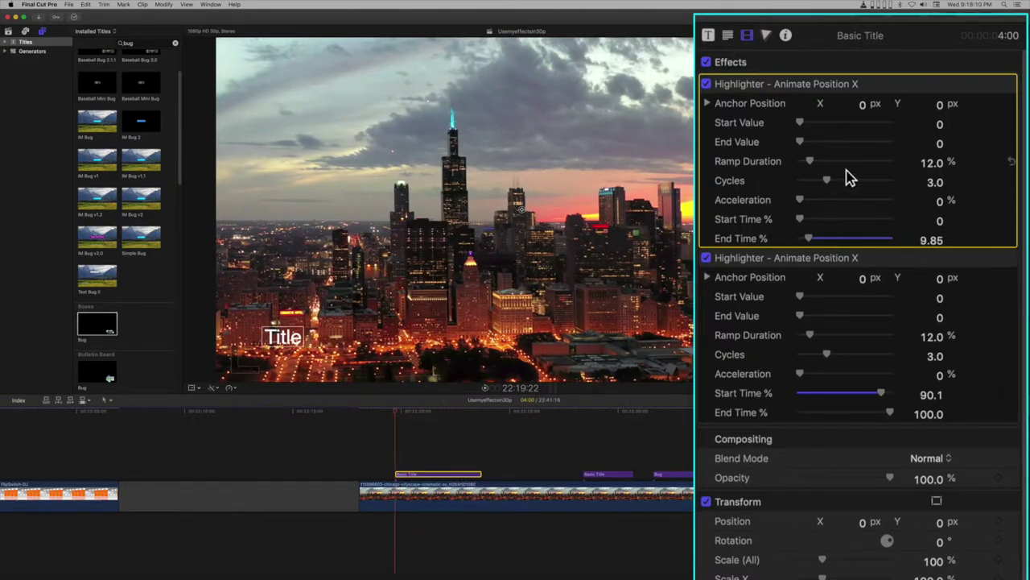
pyautogui.moveTo(940, 124); pyautogui.dragTo(862, 125)
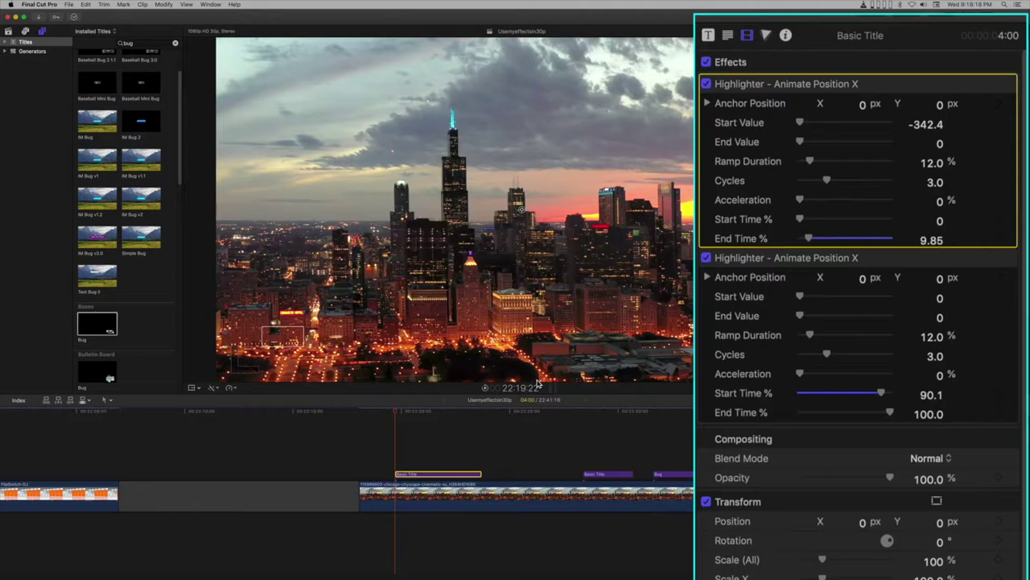
pyautogui.click(396, 416)
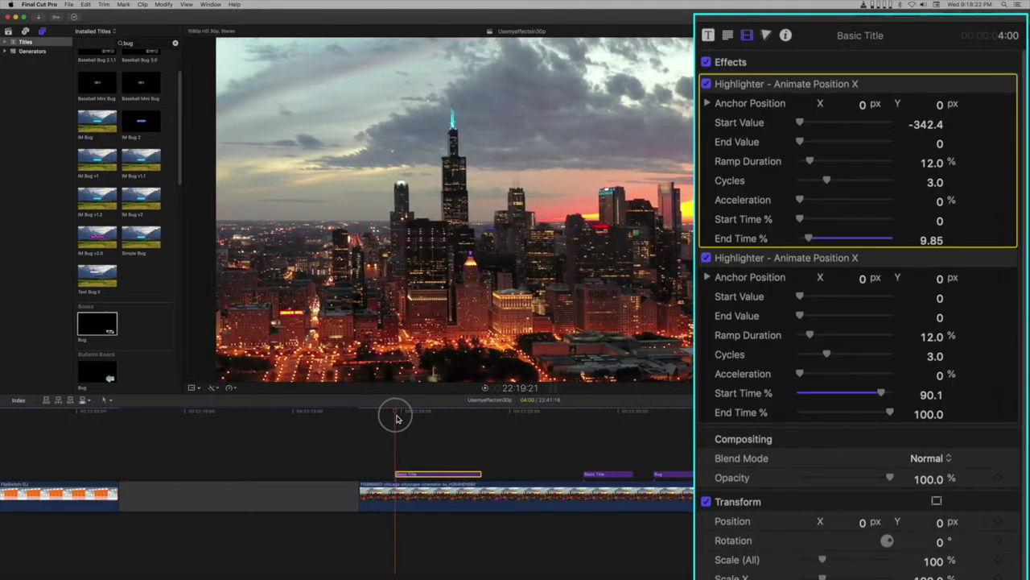
pyautogui.press('space')
# Step: Set both Highlighters' Ramp Duration to 100% and replay the slide-in and slide-out
pyautogui.press('space')
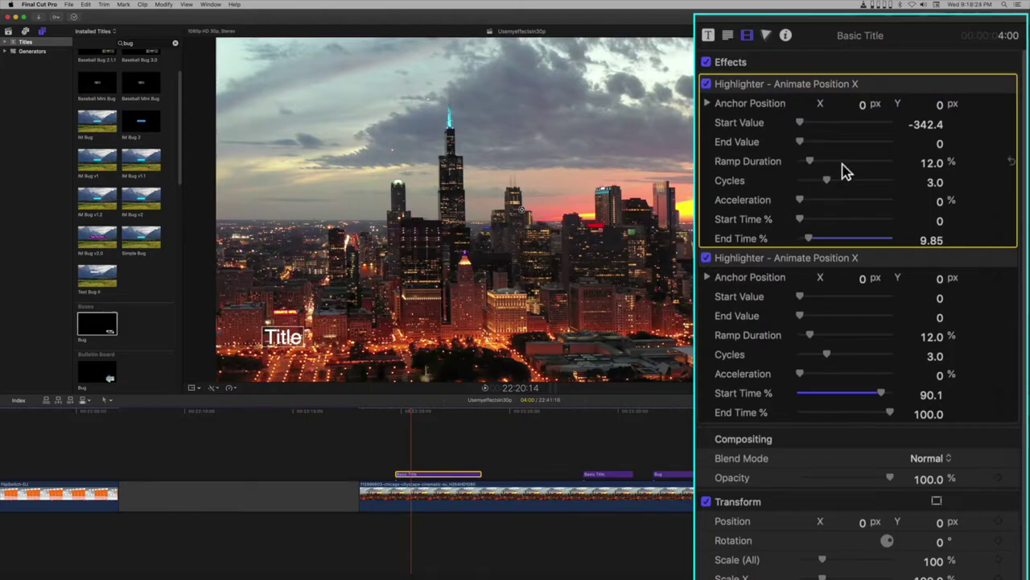
pyautogui.moveTo(836, 165); pyautogui.dragTo(995, 177)
pyautogui.click(396, 413)
pyautogui.press('space')
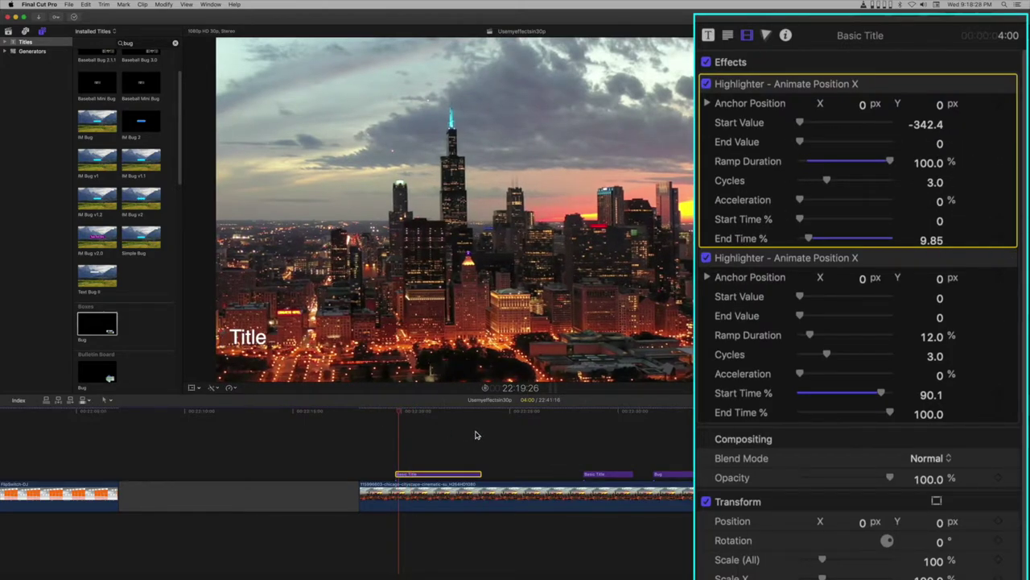
pyautogui.press('space')
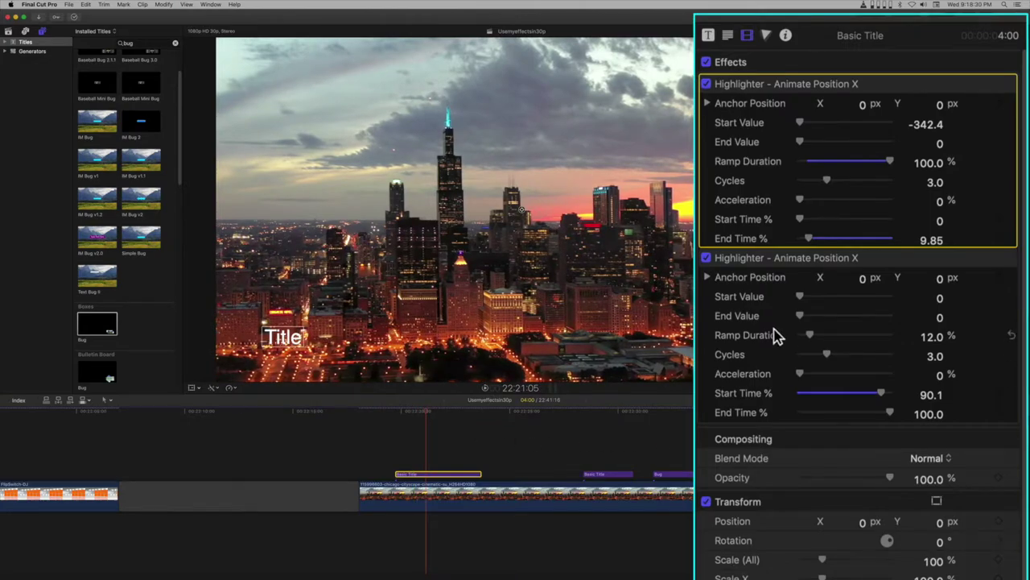
pyautogui.moveTo(815, 338); pyautogui.dragTo(935, 351)
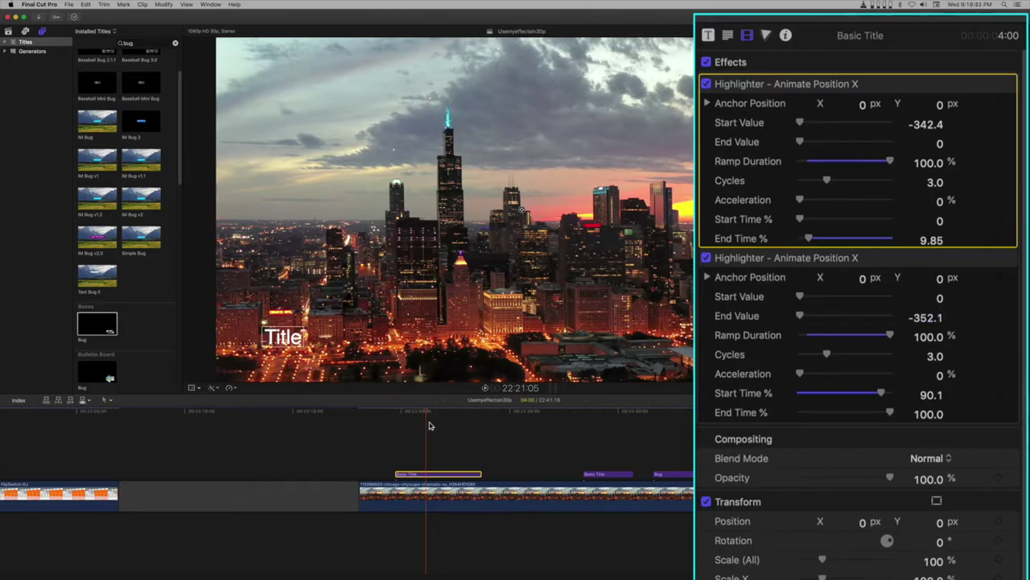
pyautogui.moveTo(431, 415)
pyautogui.mouseDown()
pyautogui.moveTo(483, 418)
pyautogui.moveTo(442, 420)
pyautogui.mouseUp()
# Step: Replace the placeholder 'Title' with the text 'Chicago Cityscape'
pyautogui.doubleClick(283, 338)
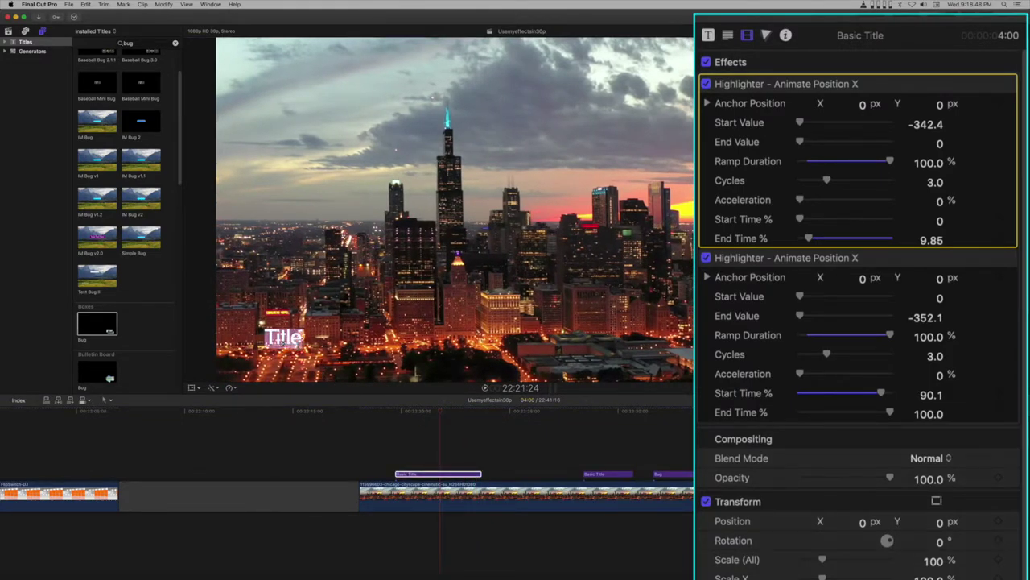
pyautogui.write('Ch')
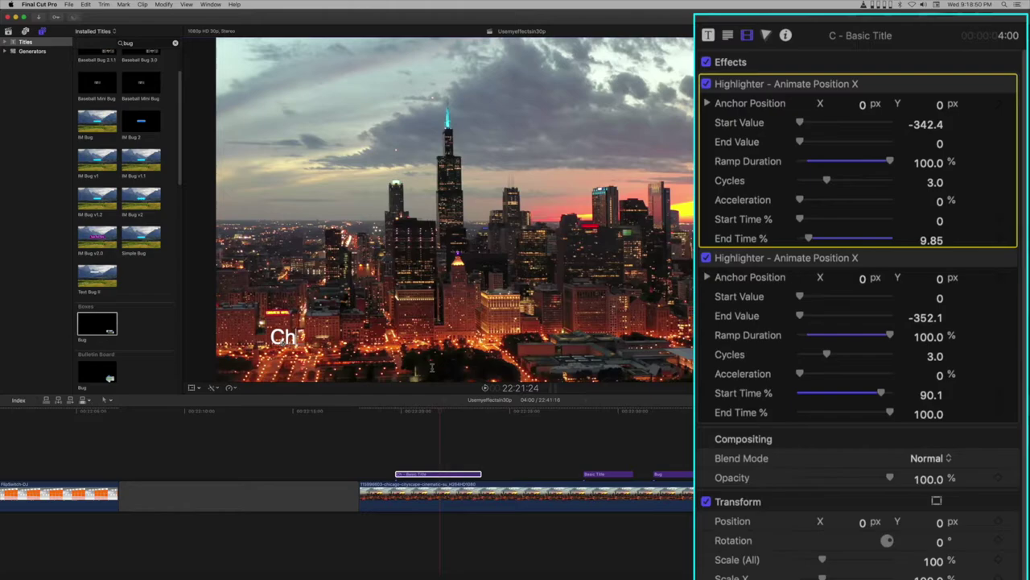
pyautogui.write('icago')
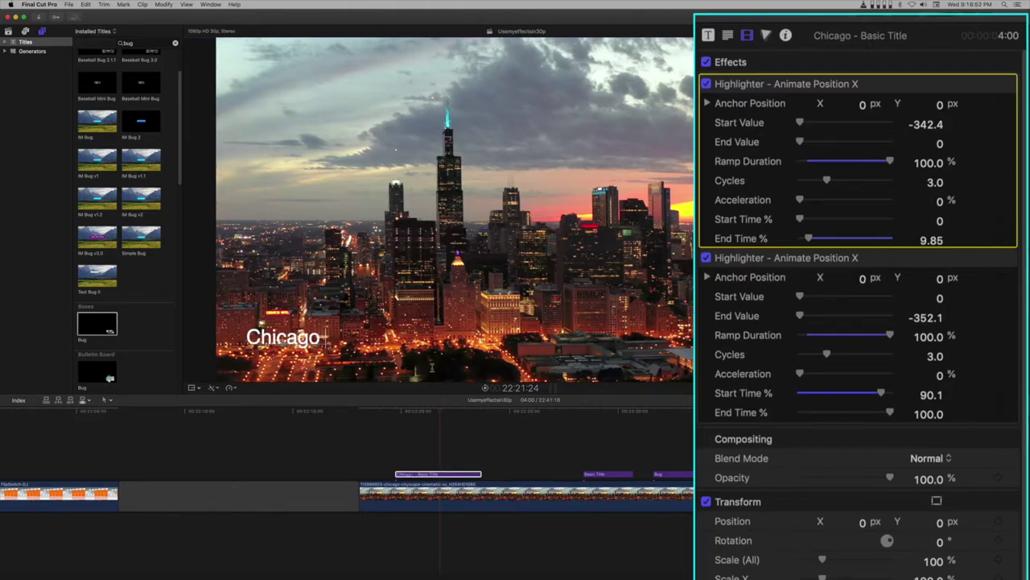
pyautogui.write(' Cityscape')
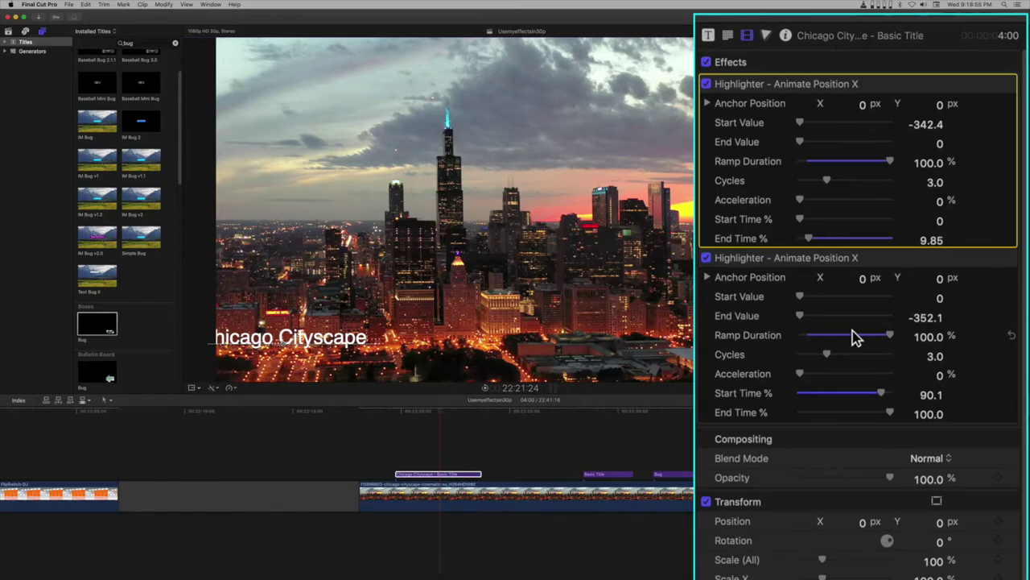
# Step: Left-align the Chicago Cityscape text and move it to X -831.89 px, Y -426.14 px
pyautogui.click(727, 36)
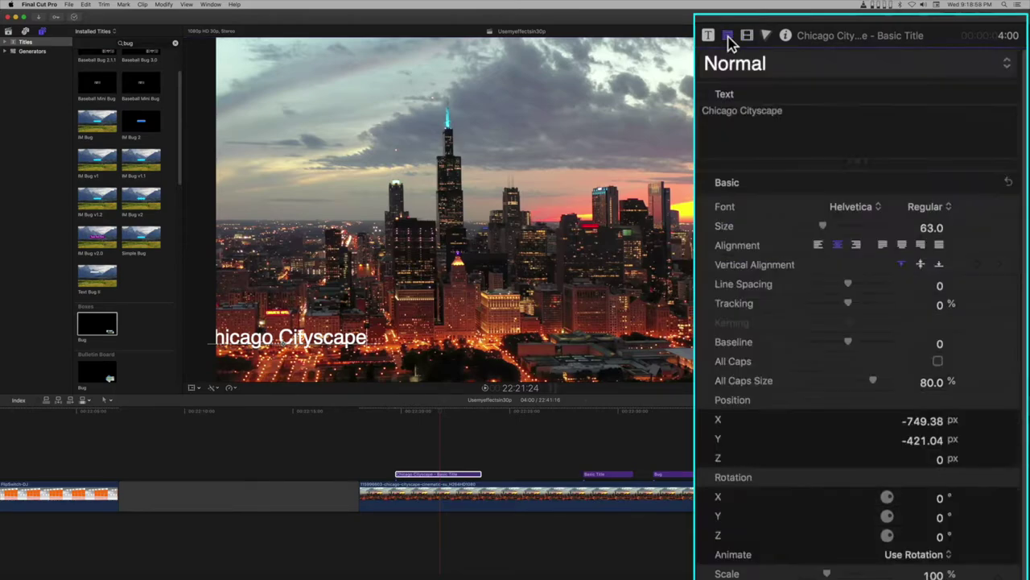
pyautogui.click(819, 245)
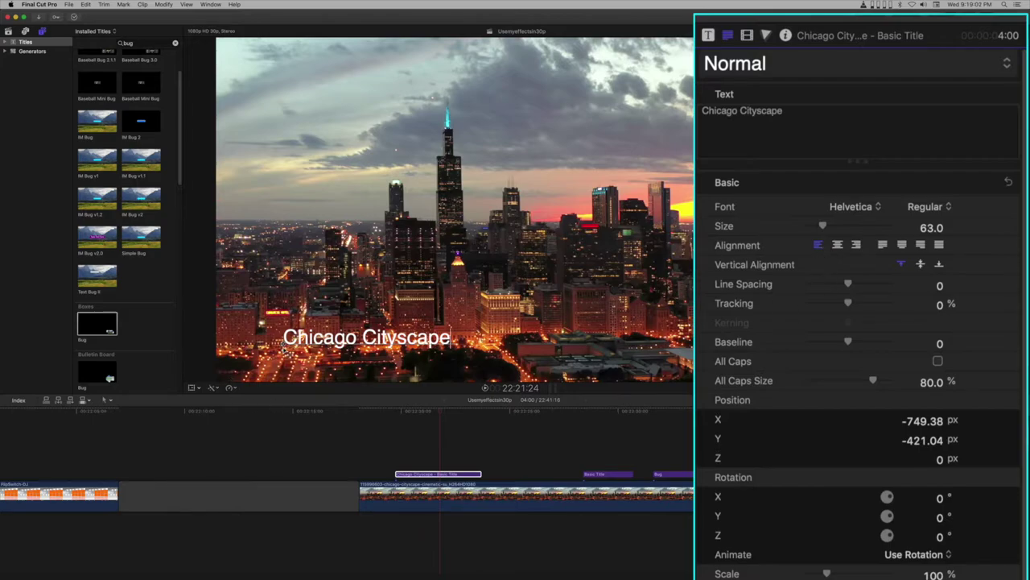
pyautogui.moveTo(284, 346); pyautogui.dragTo(259, 349)
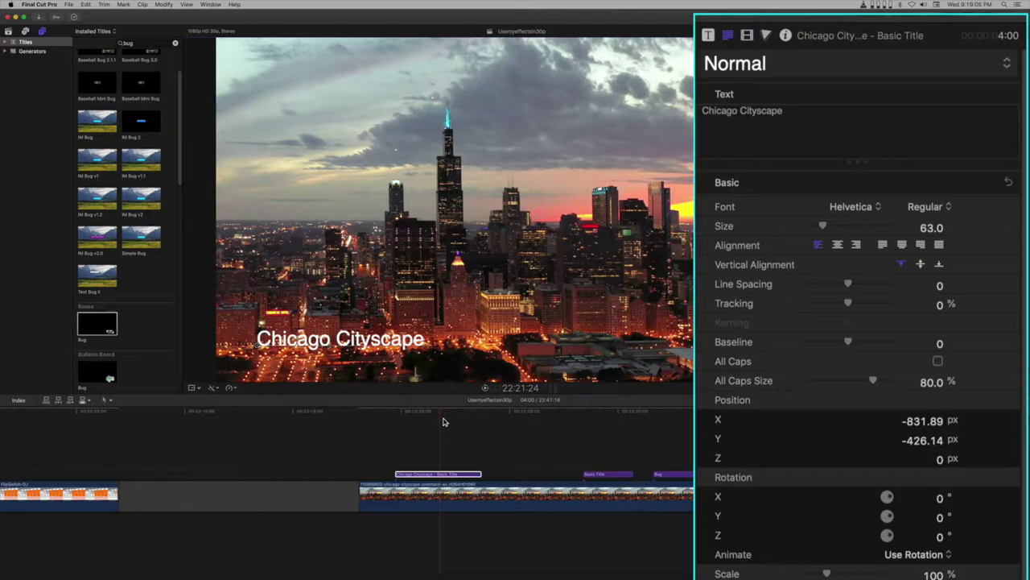
pyautogui.moveTo(442, 422); pyautogui.dragTo(395, 418)
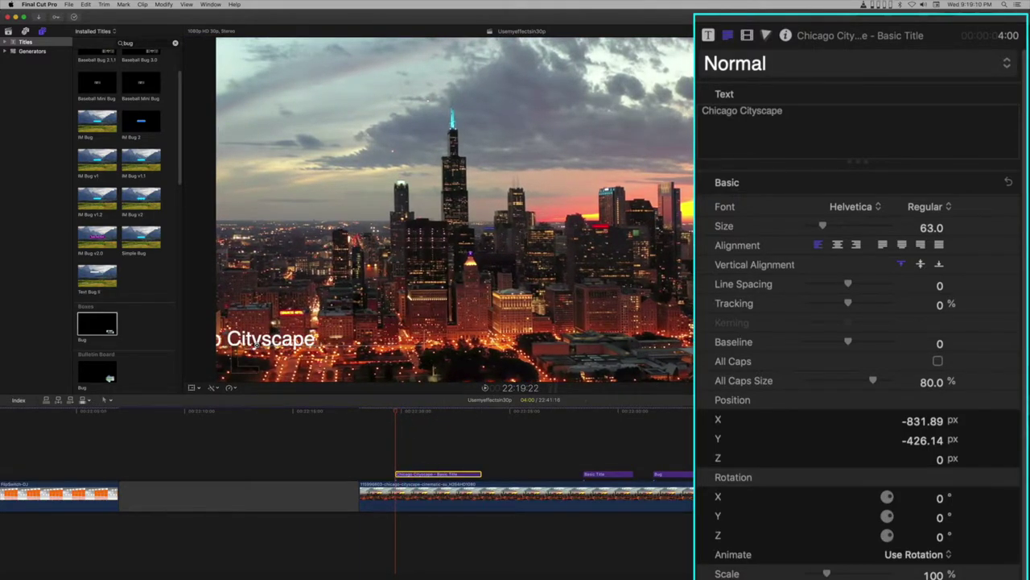
# Step: Push the first Highlighter's Start Value to -674.3 and the second's End Value to -734.1
pyautogui.click(748, 36)
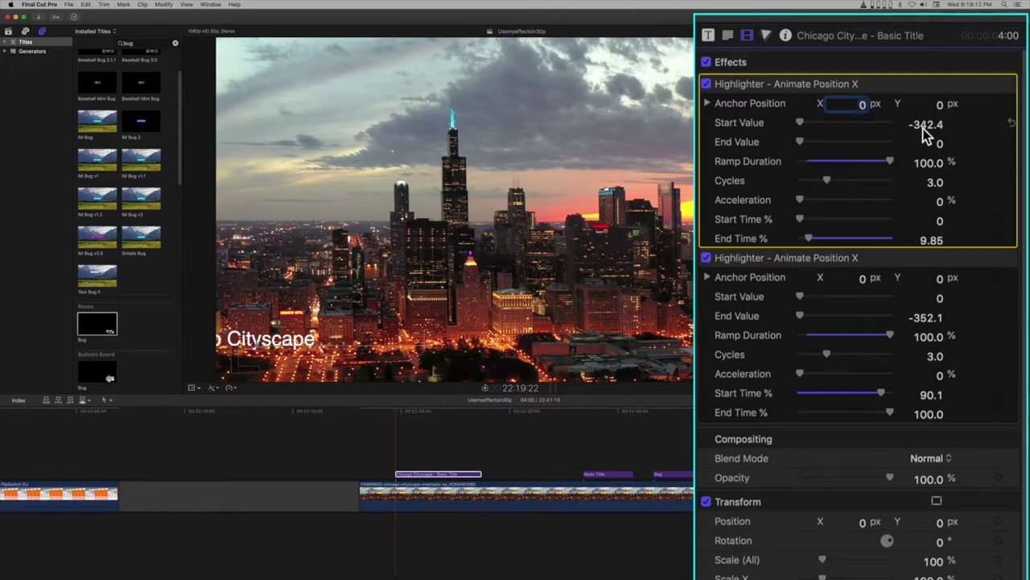
pyautogui.moveTo(927, 126); pyautogui.dragTo(926, 123)
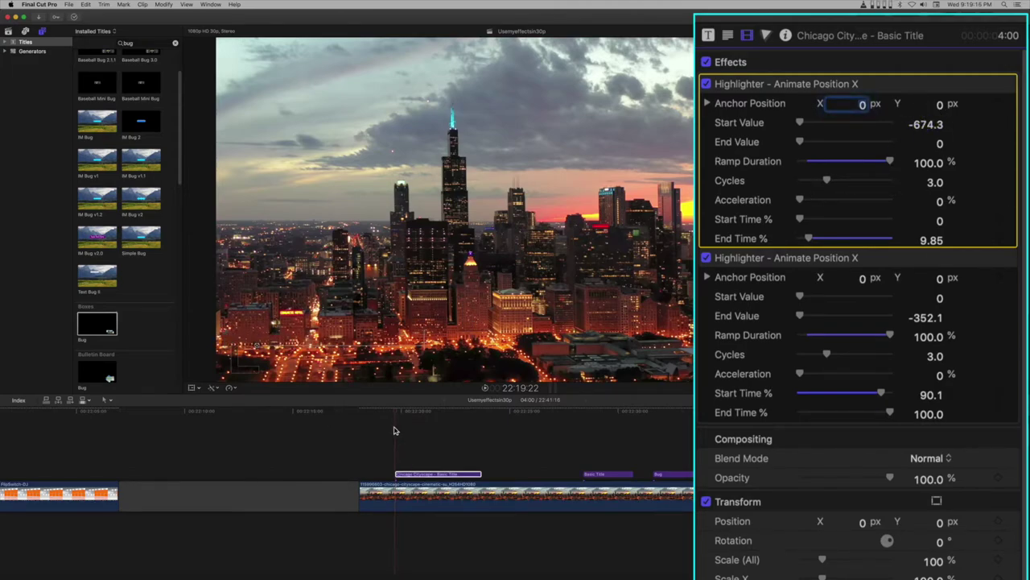
pyautogui.moveTo(396, 414); pyautogui.dragTo(483, 424)
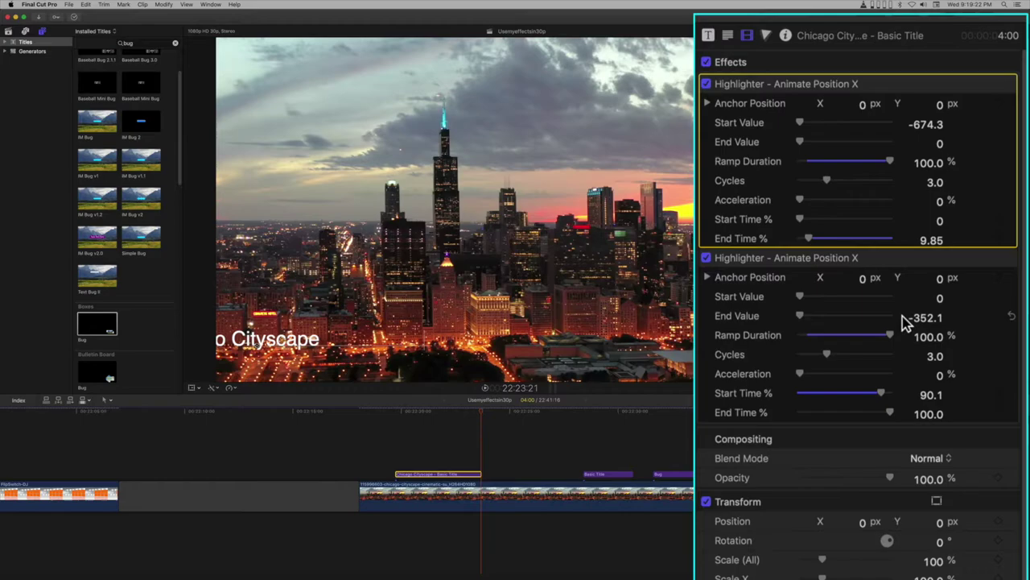
pyautogui.moveTo(925, 318); pyautogui.dragTo(889, 317)
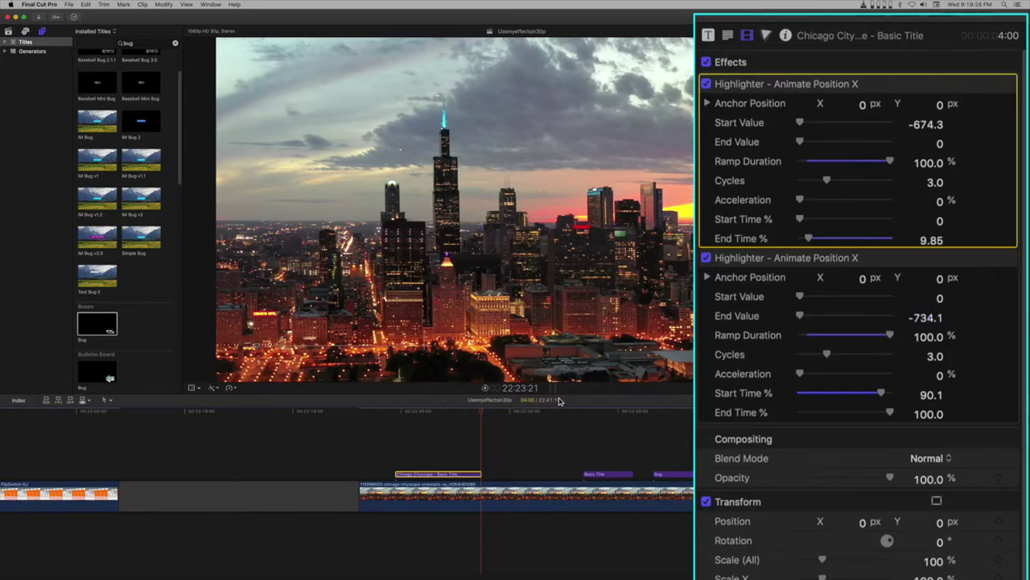
pyautogui.moveTo(482, 418); pyautogui.dragTo(429, 417)
# Step: Find Highlighter 2 in the Effects browser and double-click it onto the Chicago Cityscape title
pyautogui.press('space')
pyautogui.press('super+5')
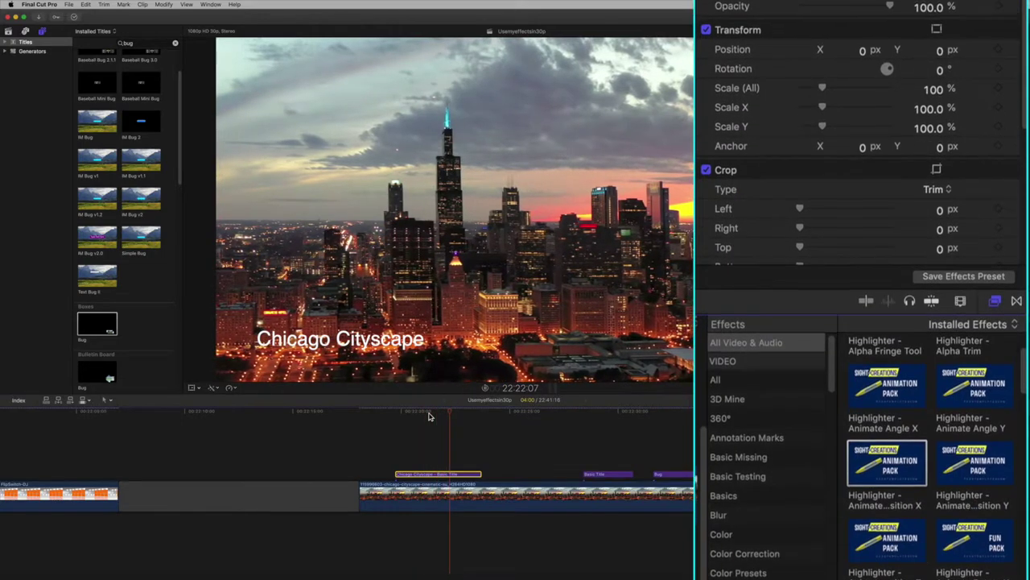
pyautogui.press('/')
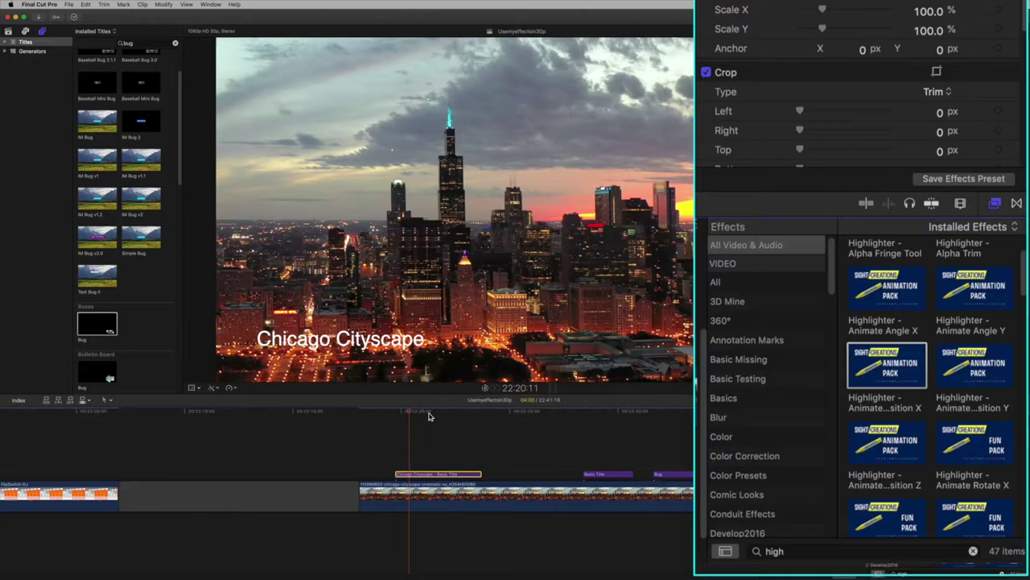
pyautogui.scroll(-15, 889, 447)
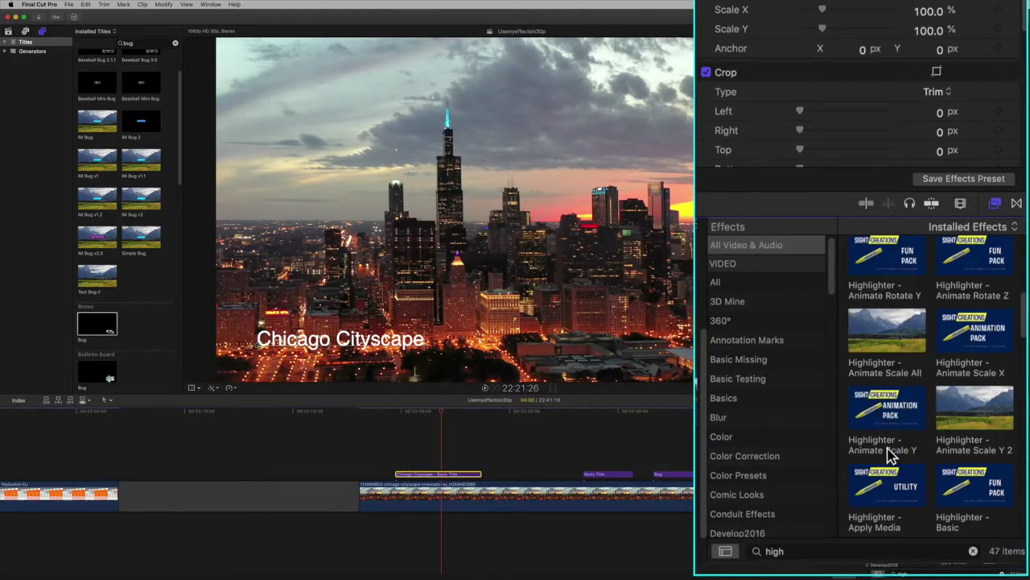
pyautogui.scroll(-10, 892, 455)
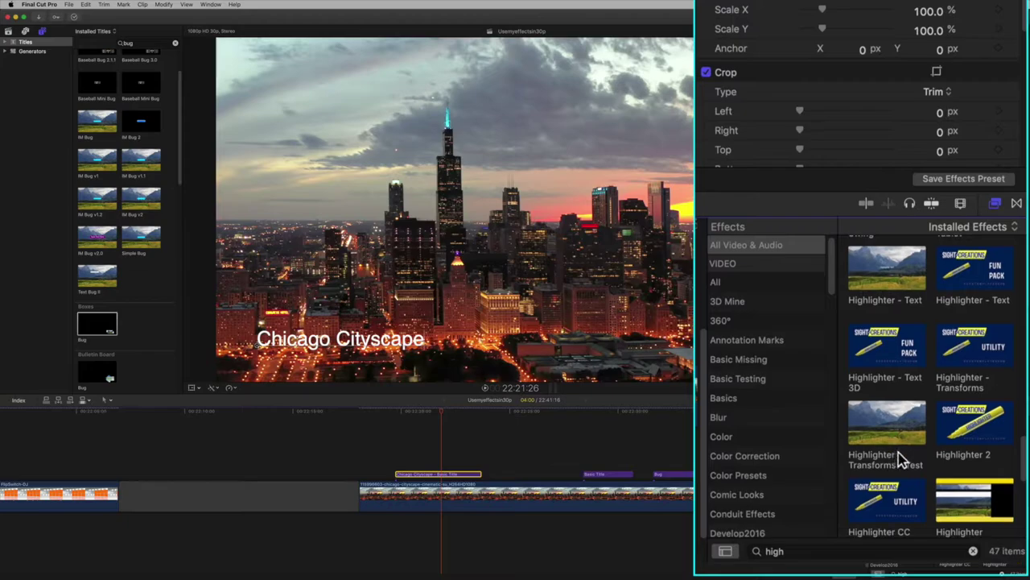
pyautogui.click(979, 425)
pyautogui.doubleClick(979, 424)
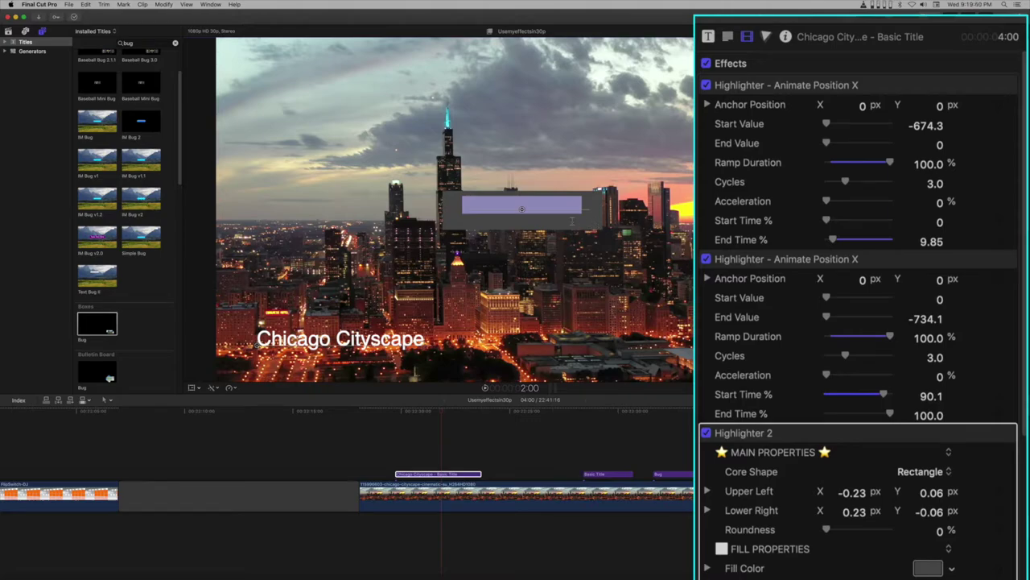
# Step: Drag the highlighter box's corners so it fits snugly around the Chicago Cityscape text
pyautogui.click(525, 212)
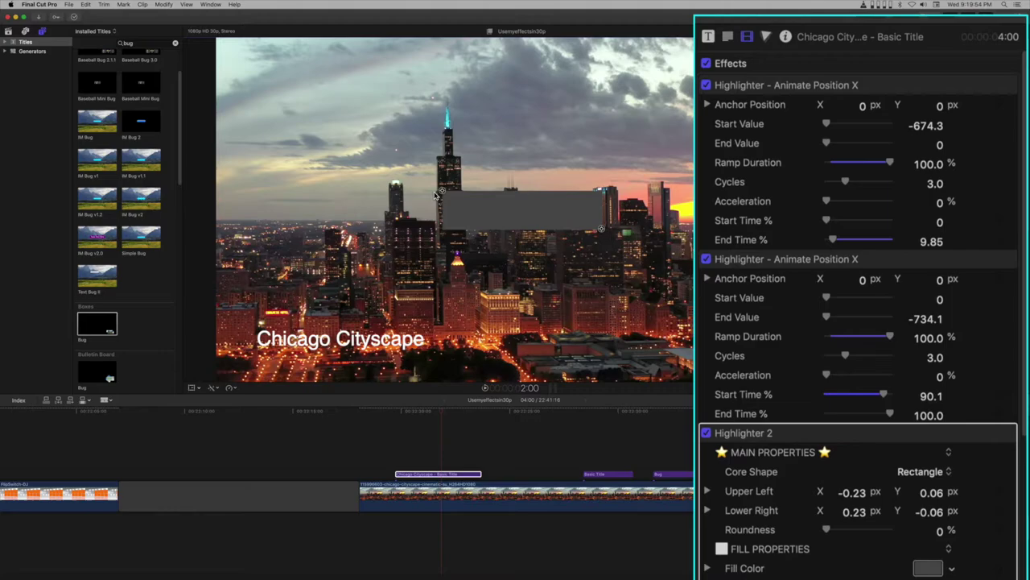
pyautogui.moveTo(442, 193)
pyautogui.mouseDown()
pyautogui.moveTo(304, 223)
pyautogui.moveTo(222, 270)
pyautogui.moveTo(253, 323)
pyautogui.mouseUp()
pyautogui.moveTo(601, 230)
pyautogui.mouseDown()
pyautogui.moveTo(425, 352)
pyautogui.moveTo(432, 356)
pyautogui.mouseUp()
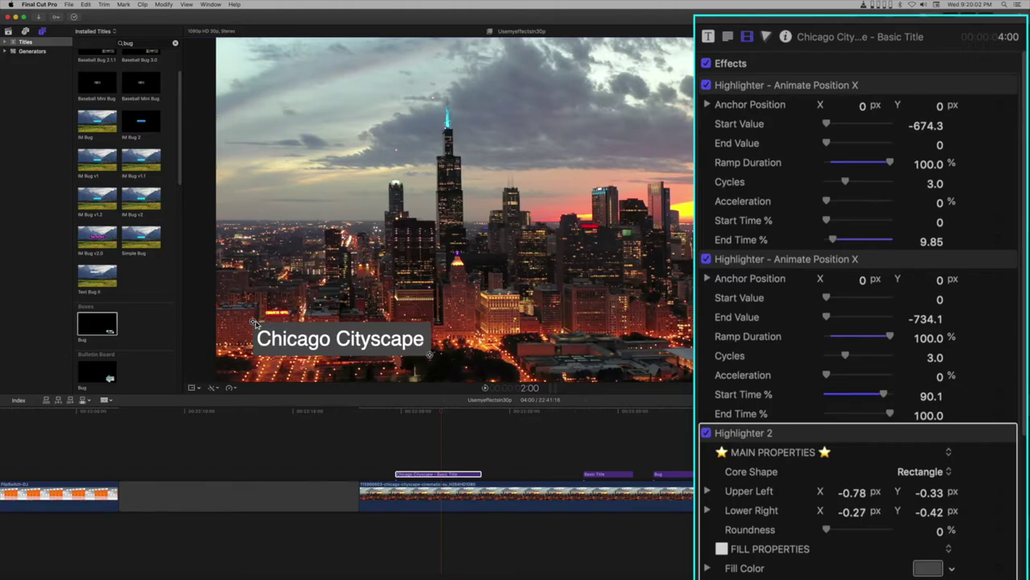
pyautogui.moveTo(254, 322); pyautogui.dragTo(247, 319)
pyautogui.moveTo(431, 357); pyautogui.dragTo(430, 356)
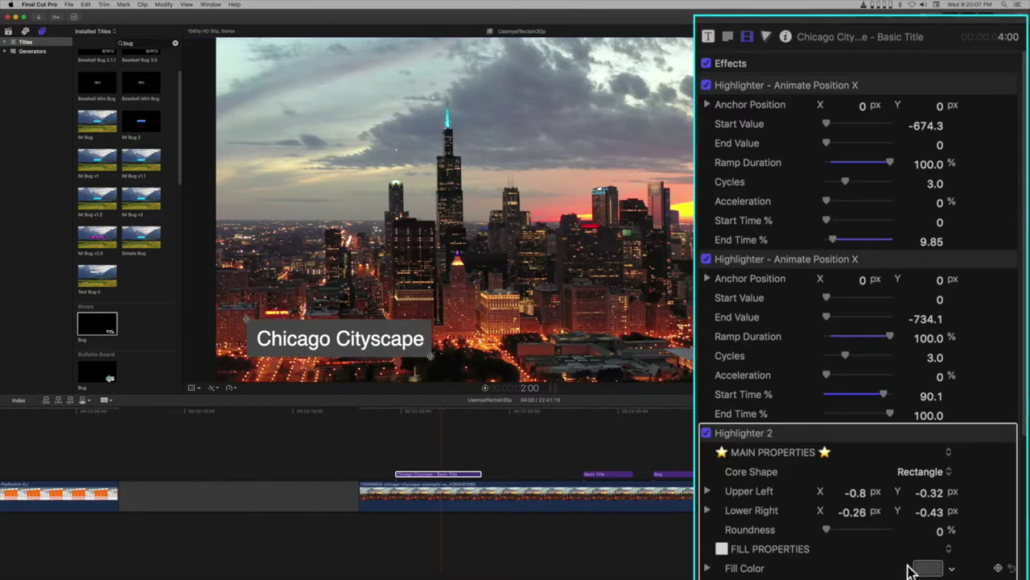
# Step: Set the box's Fill Color to blue and its Roundness to 29.6%
pyautogui.scroll(-10, 920, 552)
pyautogui.press('super+5')
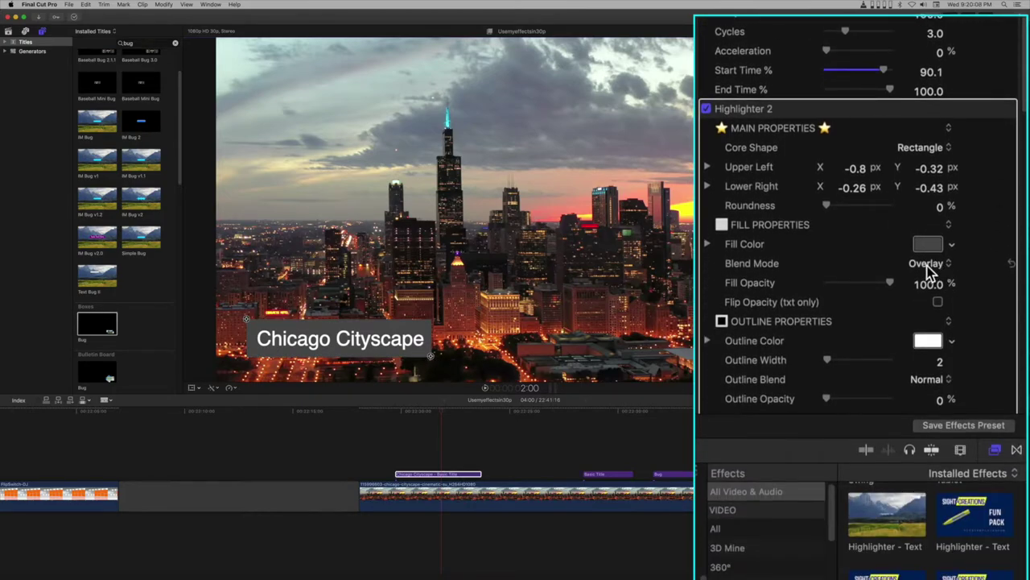
pyautogui.click(928, 247)
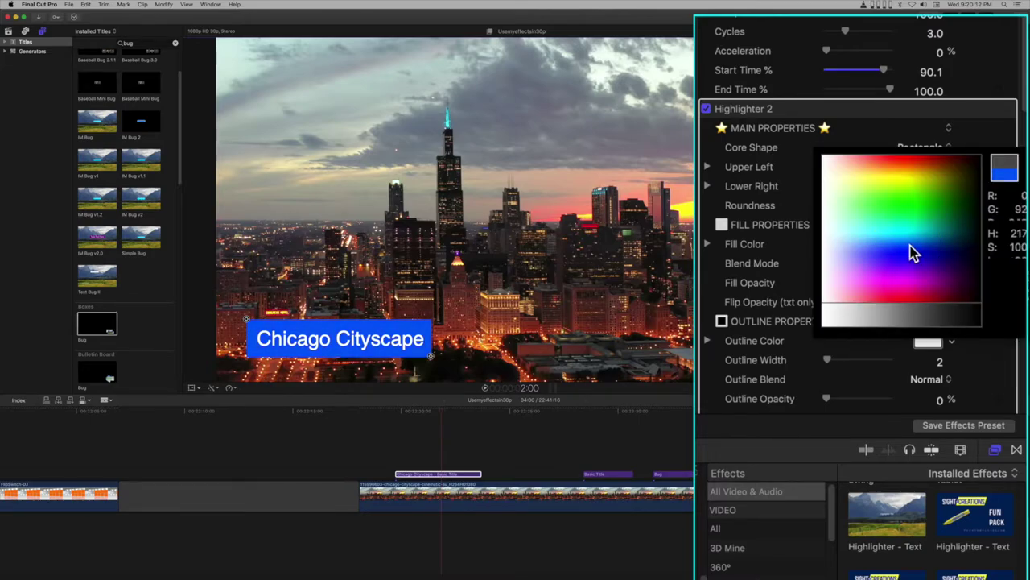
pyautogui.click(910, 252)
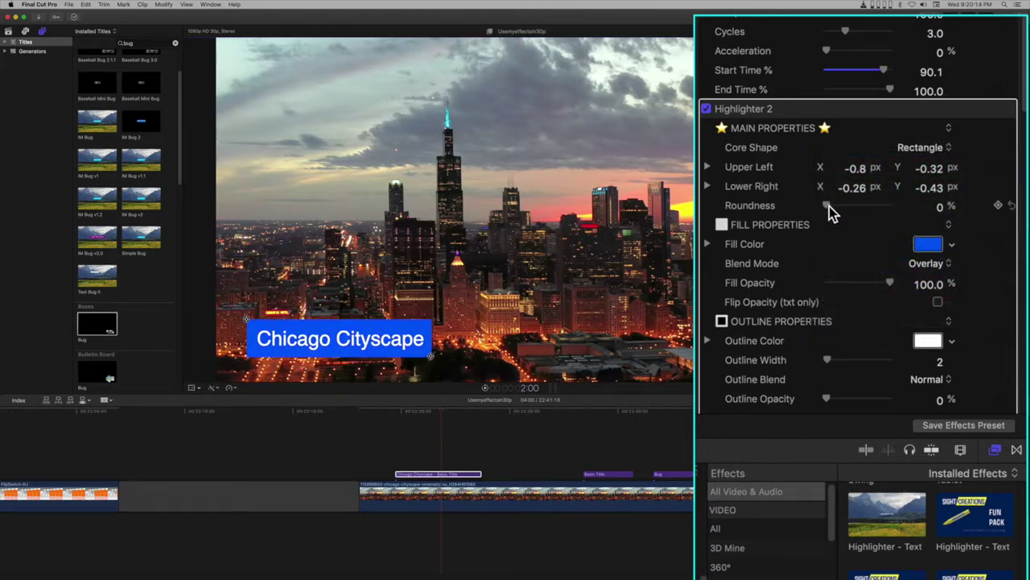
pyautogui.moveTo(829, 206); pyautogui.dragTo(849, 218)
pyautogui.moveTo(852, 216); pyautogui.dragTo(853, 215)
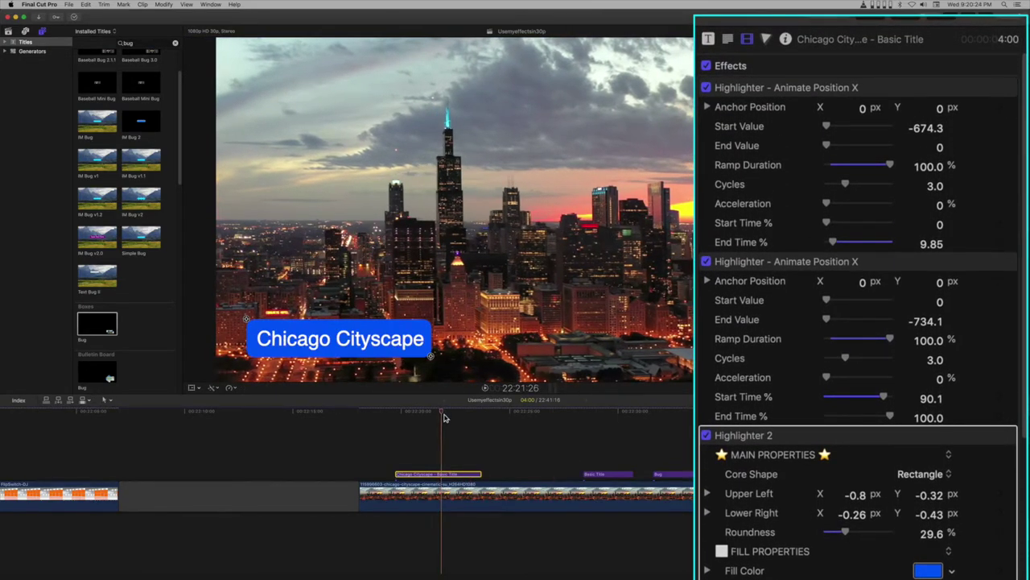
# Step: Move Highlighter 2 to the top of the title's effects stack in the Video inspector
pyautogui.moveTo(444, 415); pyautogui.dragTo(396, 411)
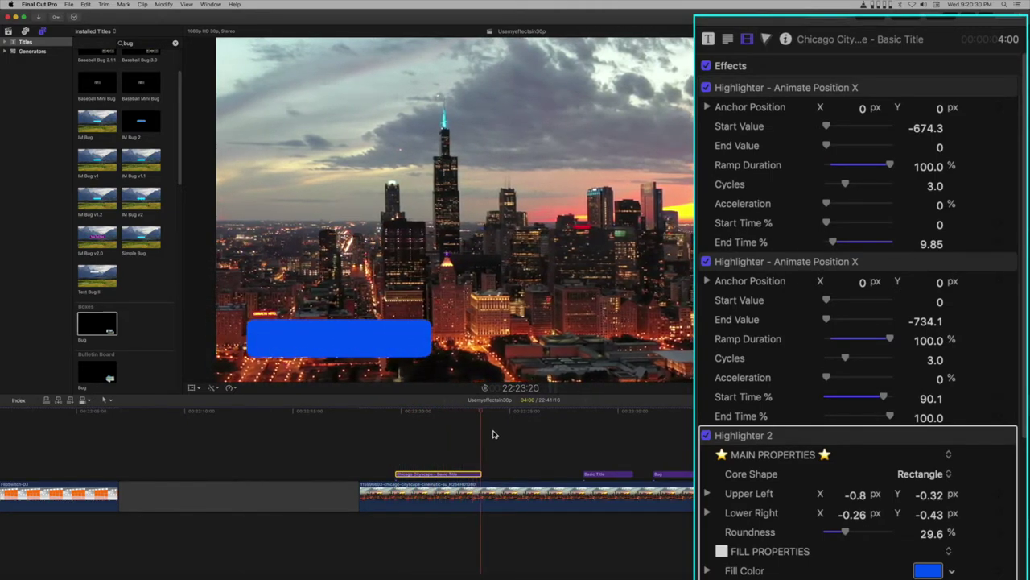
pyautogui.click(421, 416)
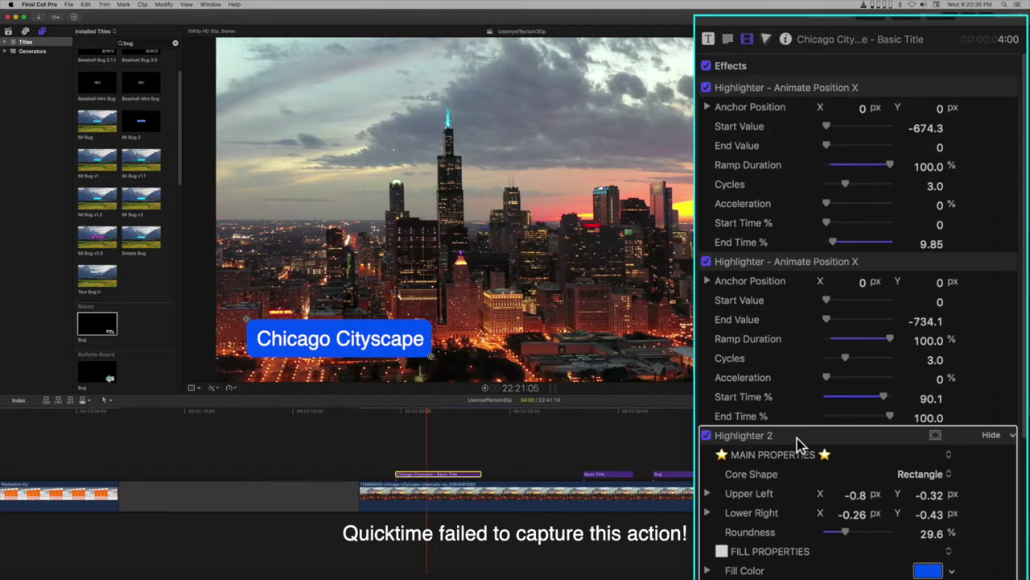
pyautogui.moveTo(798, 443); pyautogui.dragTo(740, 80)
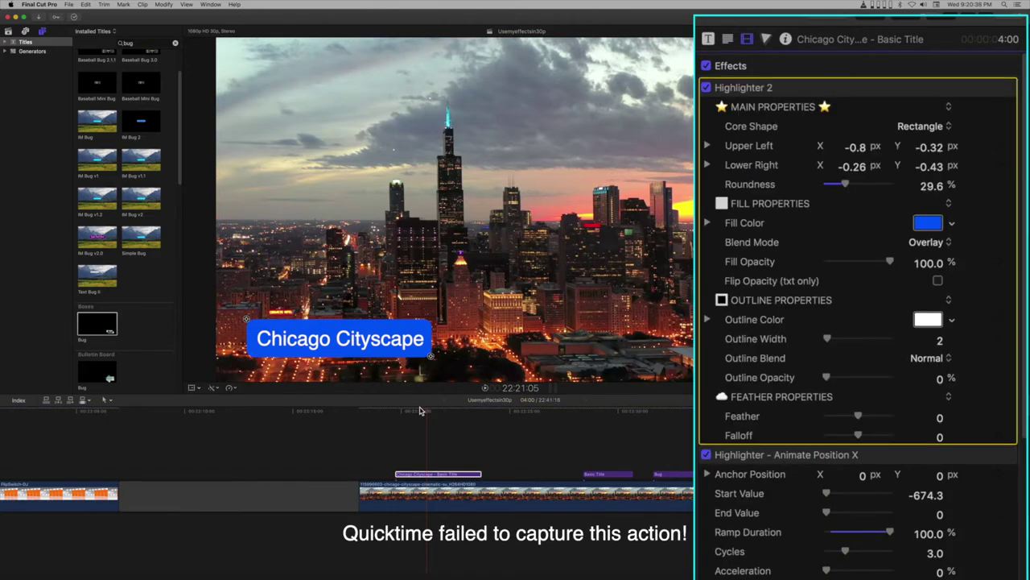
# Step: Play back the title to check that the blue box slides with the text
pyautogui.moveTo(428, 414); pyautogui.dragTo(391, 413)
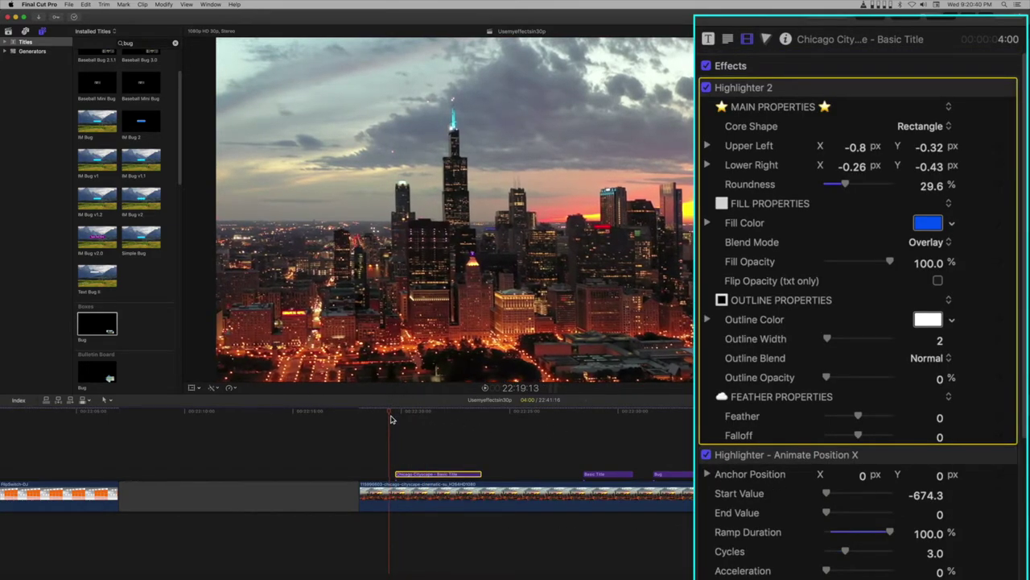
pyautogui.press('space')
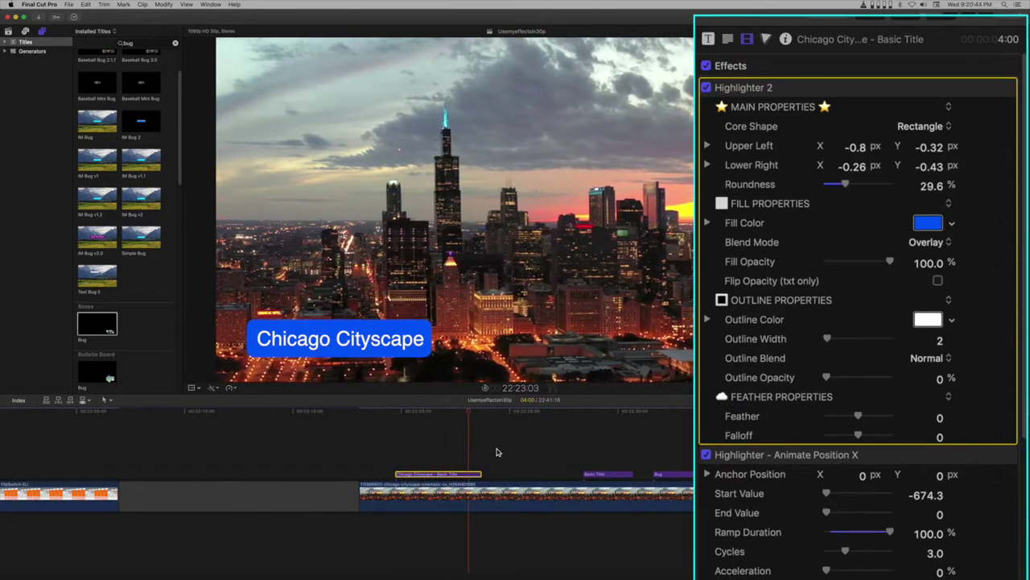
pyautogui.press('space')
pyautogui.moveTo(488, 410); pyautogui.dragTo(436, 427)
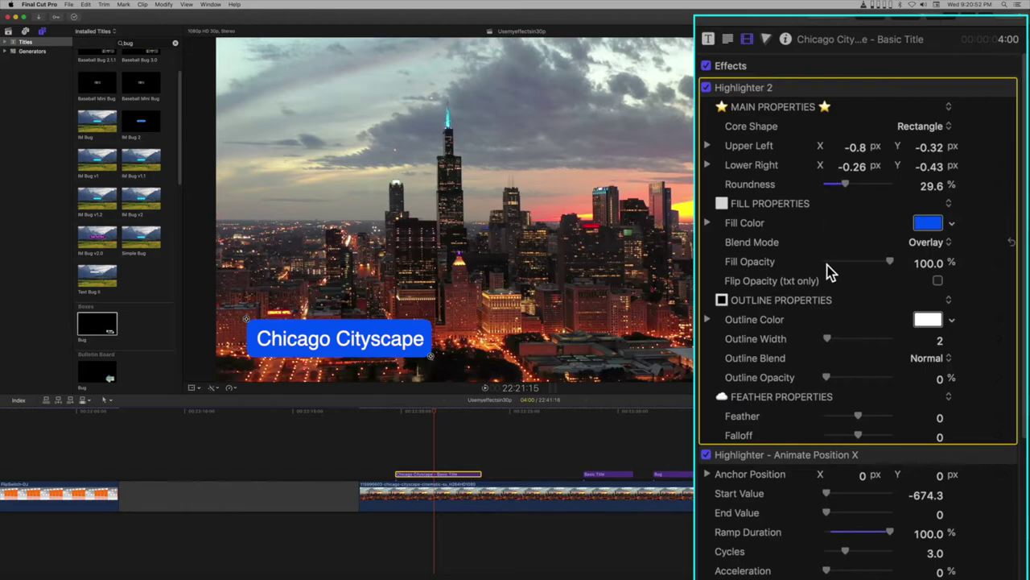
# Step: Move Highlighter 2 below the Animate Position X effects
pyautogui.scroll(-3, 830, 540)
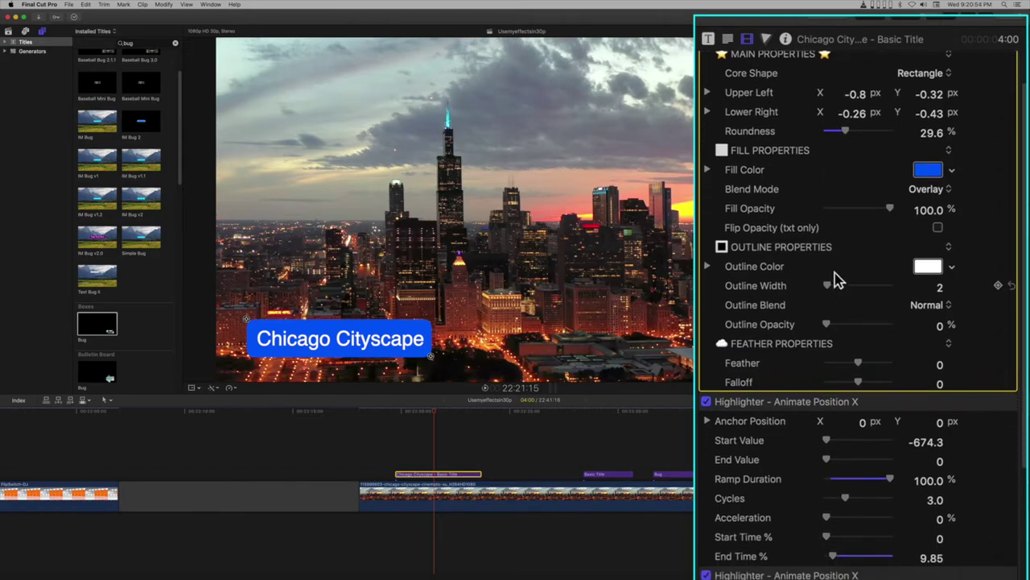
pyautogui.scroll(3, 843, 322)
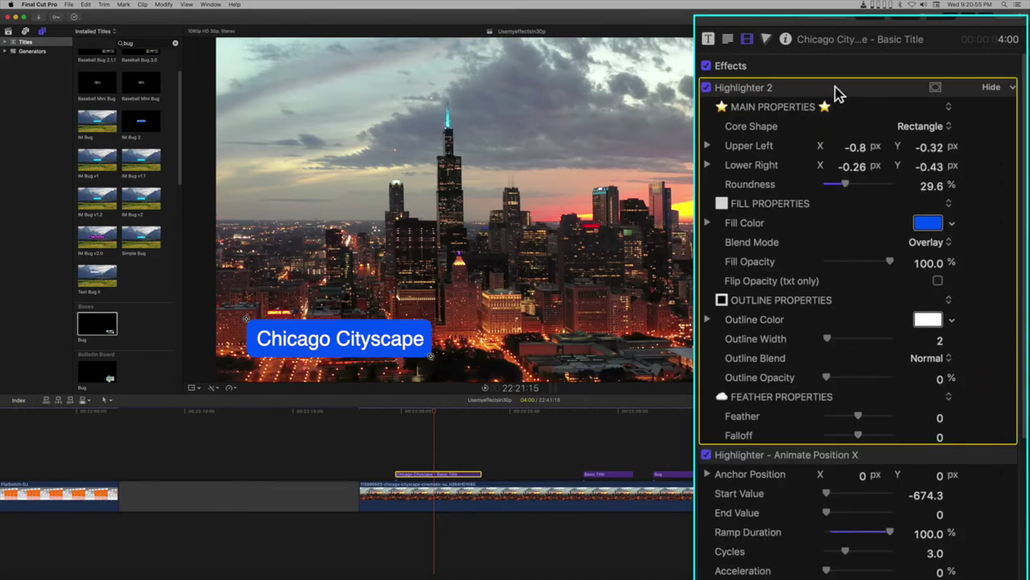
pyautogui.moveTo(837, 92)
pyautogui.mouseDown()
pyautogui.moveTo(851, 172)
pyautogui.moveTo(840, 563)
pyautogui.mouseUp()
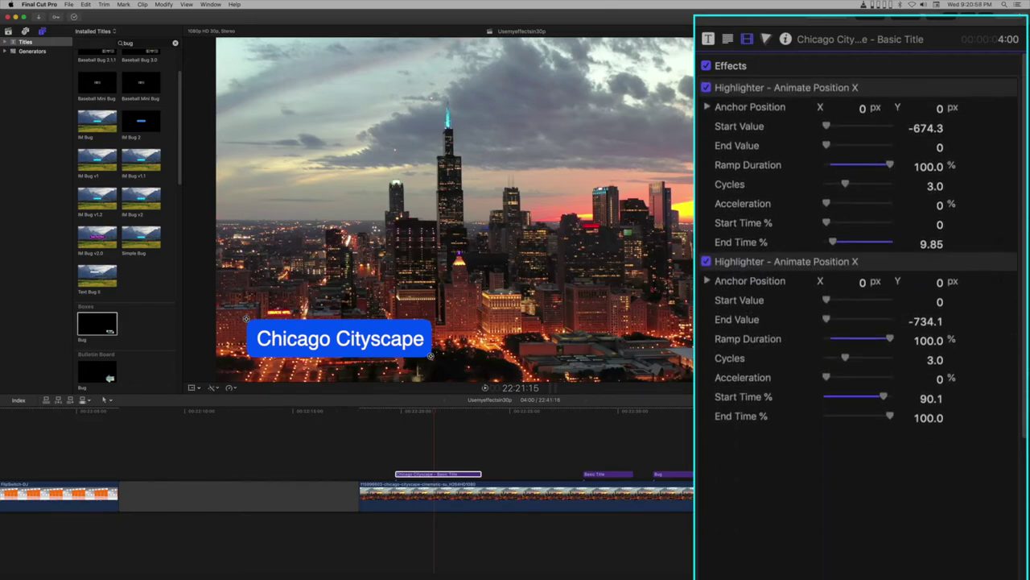
# Step: Set the highlighter to Stencil Alpha blend, 100% outline opacity and outline width 1
pyautogui.scroll(-5, 858, 322)
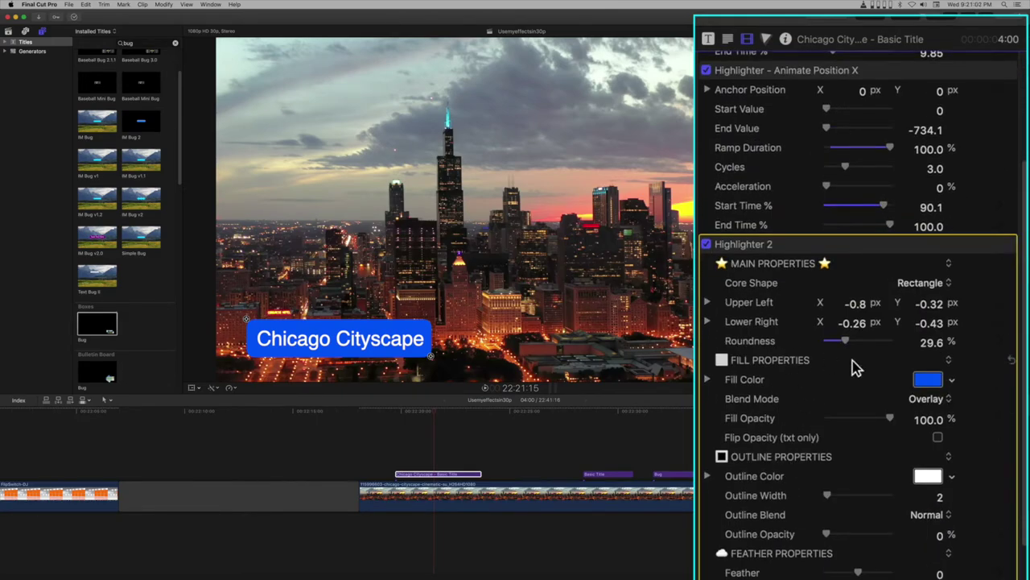
pyautogui.click(926, 400)
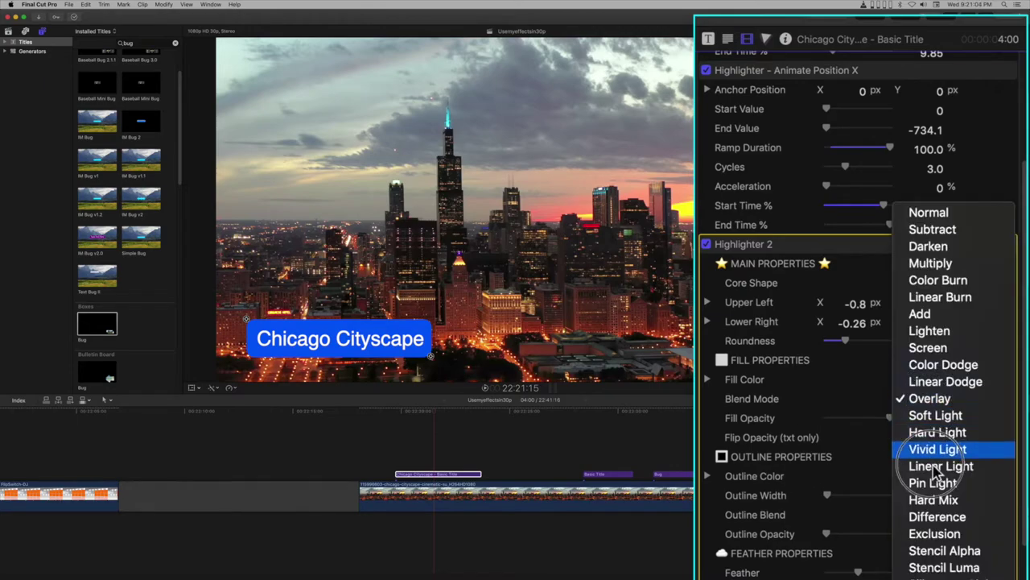
pyautogui.click(939, 550)
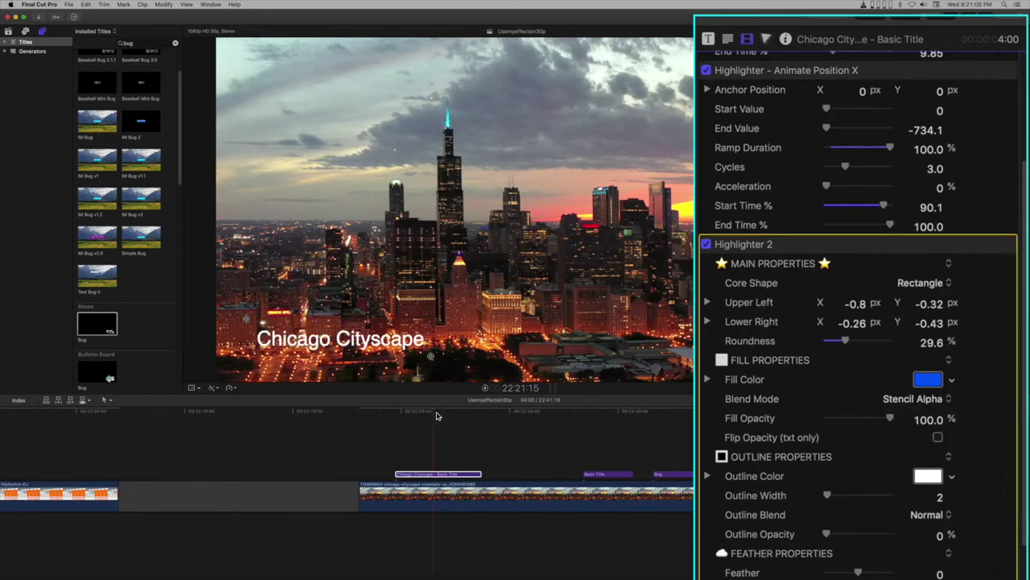
pyautogui.moveTo(437, 417)
pyautogui.mouseDown()
pyautogui.moveTo(396, 417)
pyautogui.moveTo(480, 421)
pyautogui.moveTo(453, 418)
pyautogui.mouseUp()
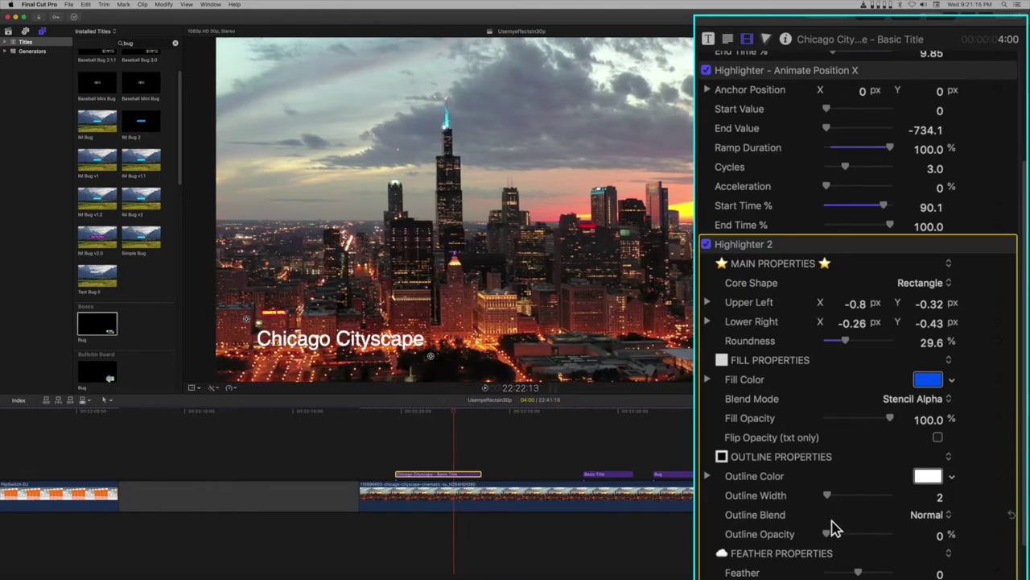
pyautogui.moveTo(827, 535); pyautogui.dragTo(969, 547)
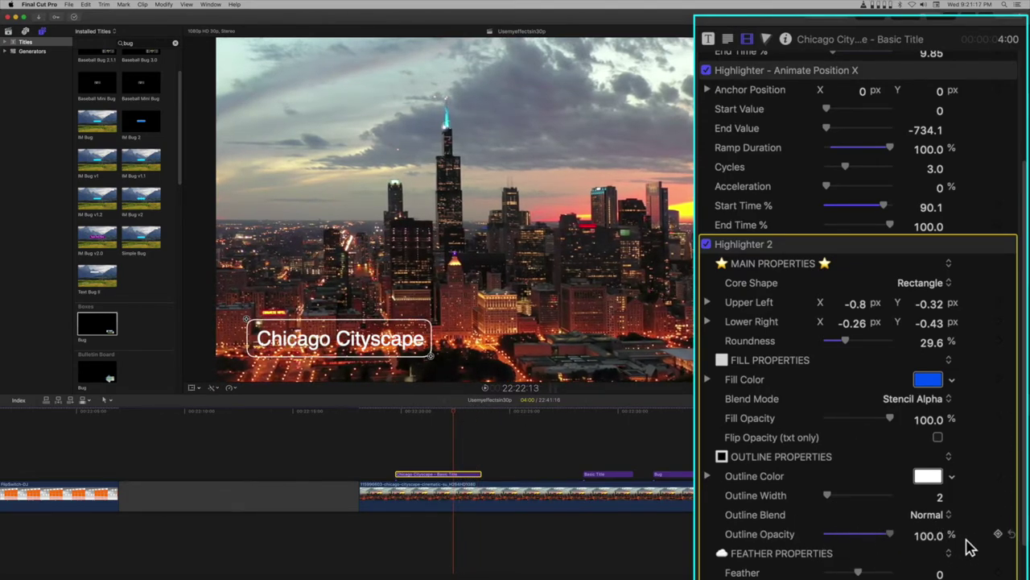
pyautogui.click(828, 497)
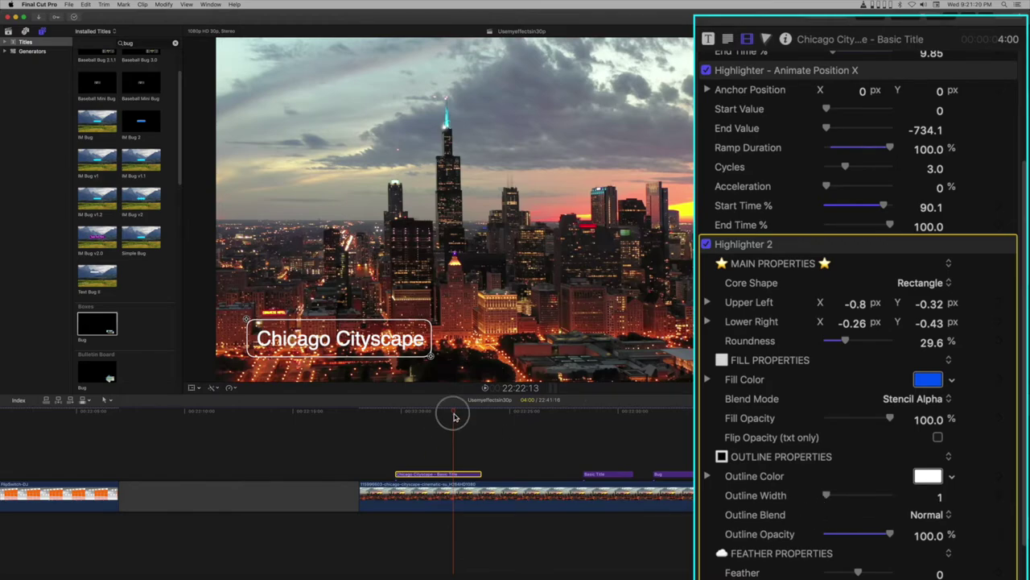
pyautogui.moveTo(453, 416); pyautogui.dragTo(429, 421)
# Step: Apply a second Highlighter 2 and drag its corners to cover the Chicago Cityscape title
pyautogui.scroll(-10, 853, 402)
pyautogui.press('super+5')
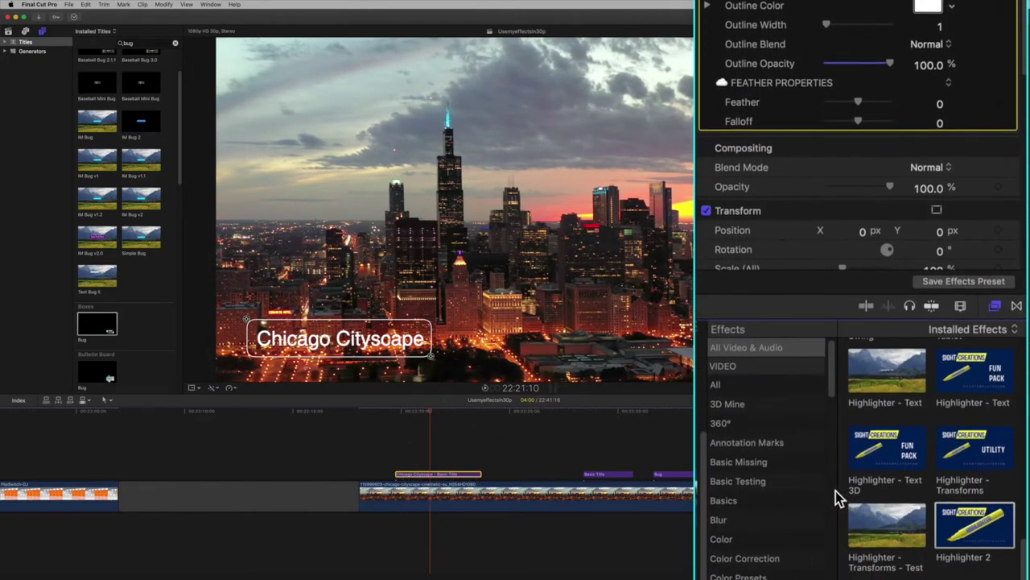
pyautogui.doubleClick(996, 438)
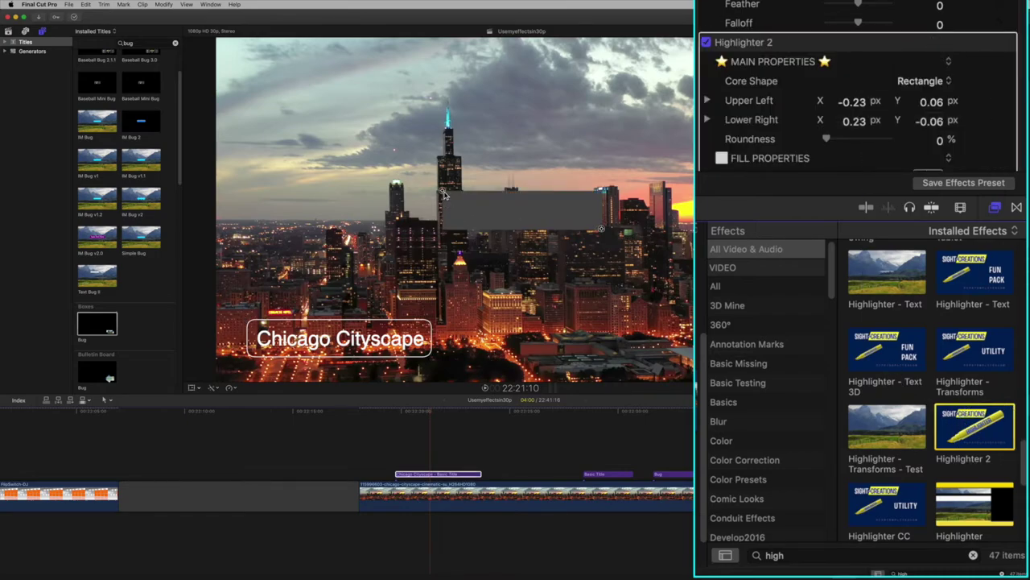
pyautogui.moveTo(443, 194); pyautogui.dragTo(242, 302)
pyautogui.press('super+5')
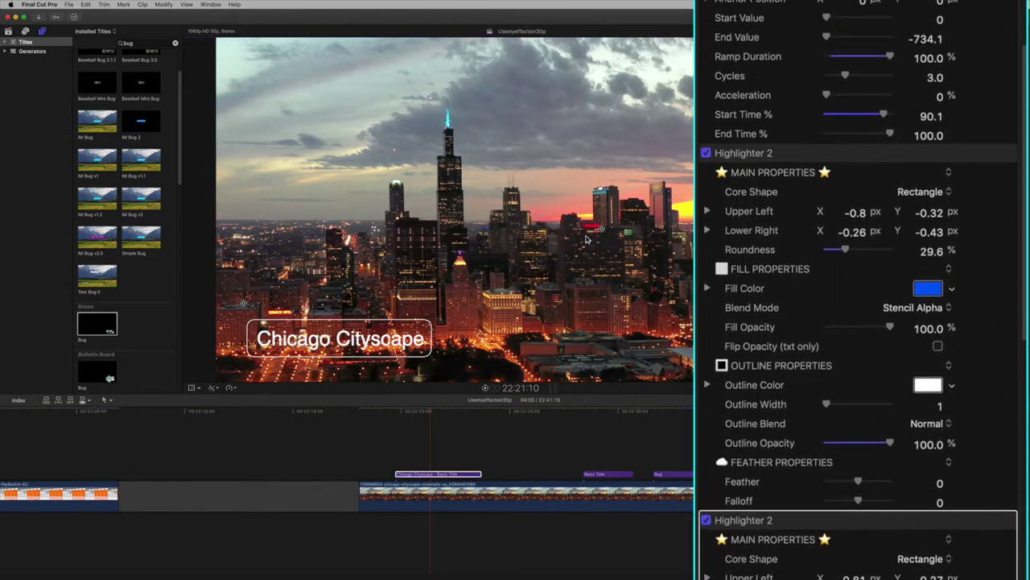
pyautogui.moveTo(602, 232)
pyautogui.mouseDown()
pyautogui.moveTo(453, 362)
pyautogui.moveTo(437, 361)
pyautogui.moveTo(440, 370)
pyautogui.mouseUp()
# Step: Move the new highlighter above the original and set its fill colour to blue
pyautogui.scroll(-5, 804, 434)
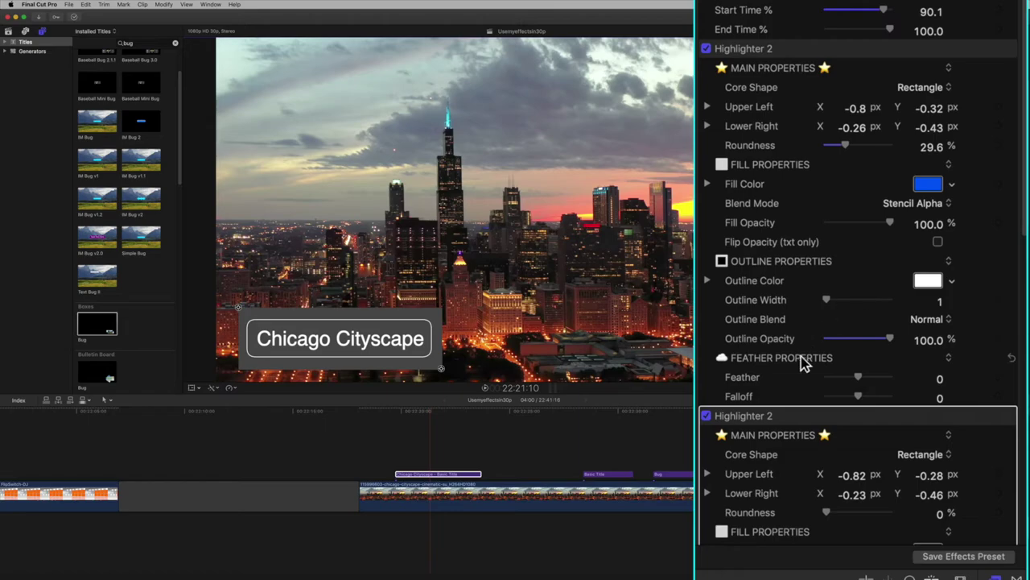
pyautogui.moveTo(821, 424)
pyautogui.mouseDown()
pyautogui.moveTo(832, 391)
pyautogui.moveTo(843, 120)
pyautogui.mouseUp()
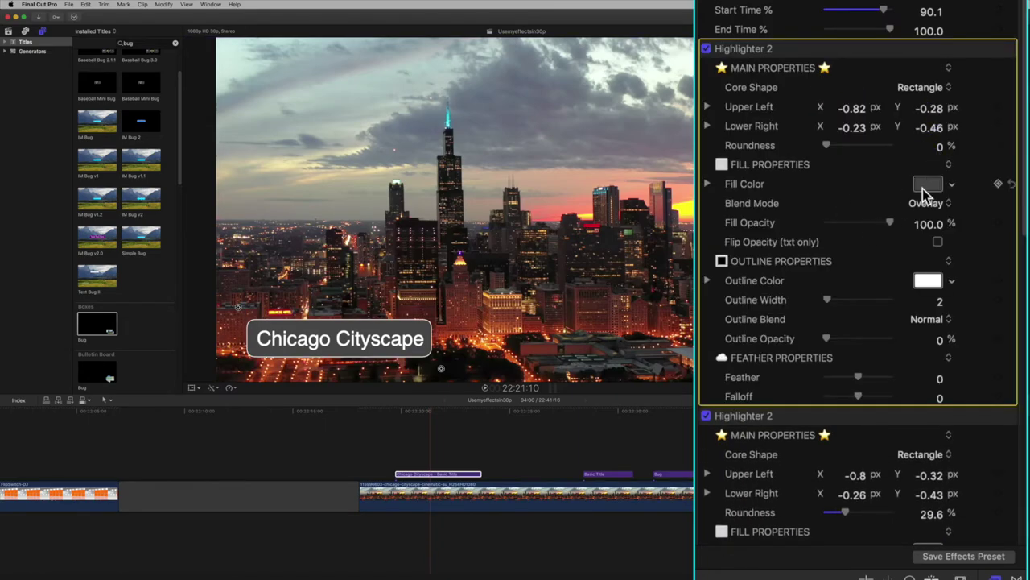
pyautogui.click(924, 193)
pyautogui.click(932, 191)
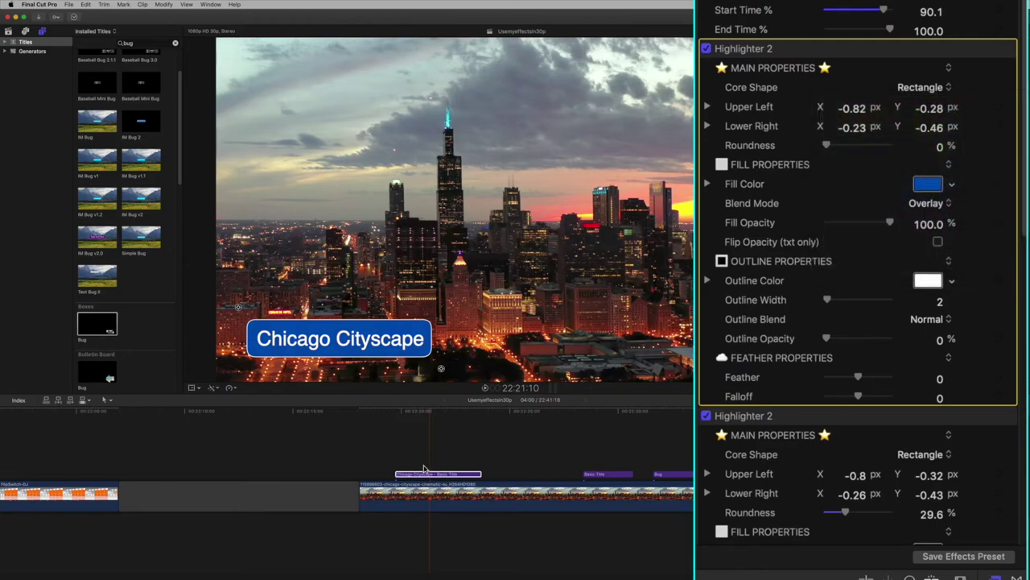
pyautogui.moveTo(431, 419)
pyautogui.mouseDown()
pyautogui.moveTo(394, 426)
pyautogui.moveTo(485, 427)
pyautogui.moveTo(426, 428)
pyautogui.mouseUp()
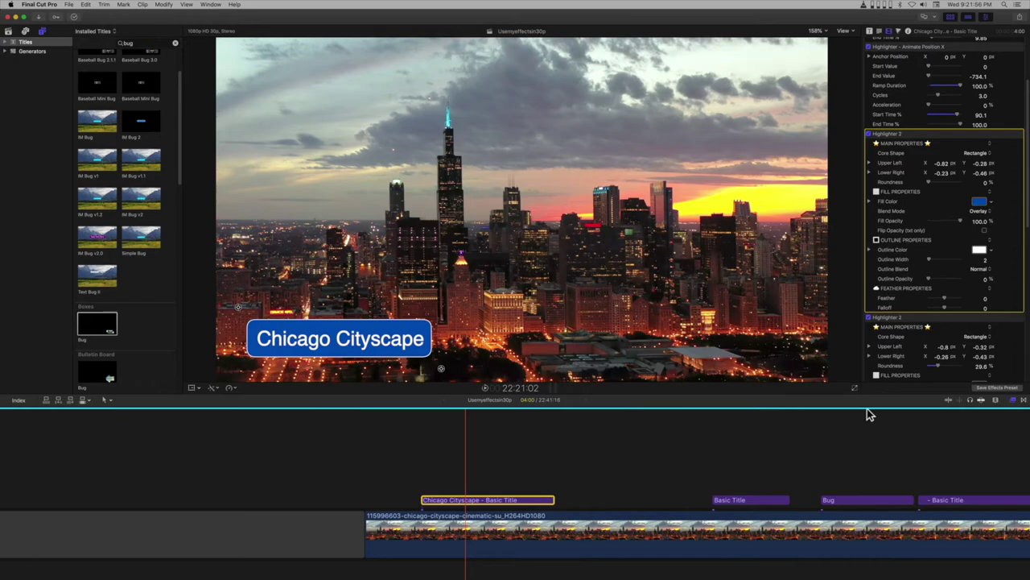
# Step: Add a 13-frame opacity fade-in and a 16-frame fade-out to the title clip
pyautogui.hotkey('ctrl', 'v')
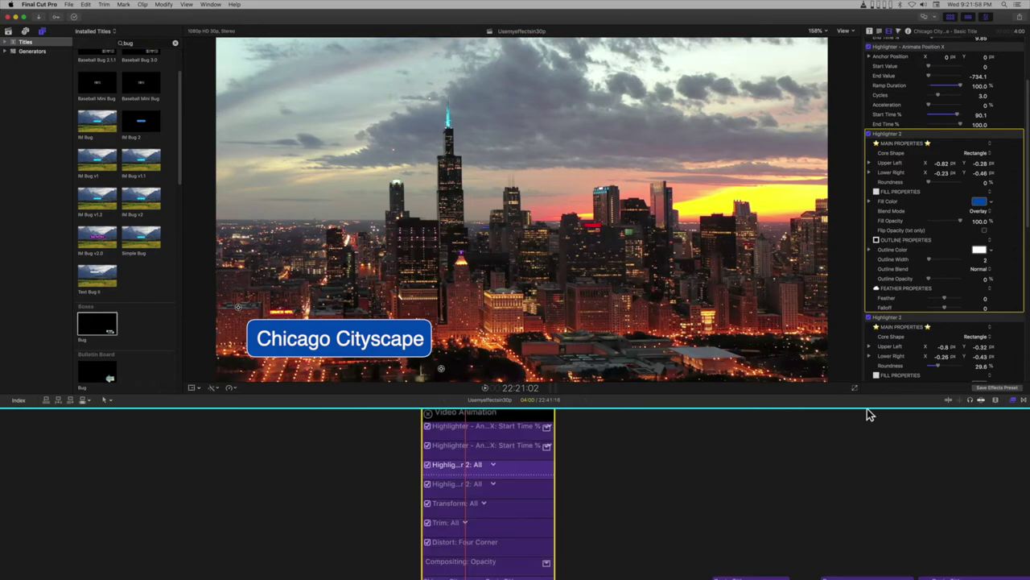
pyautogui.click(547, 564)
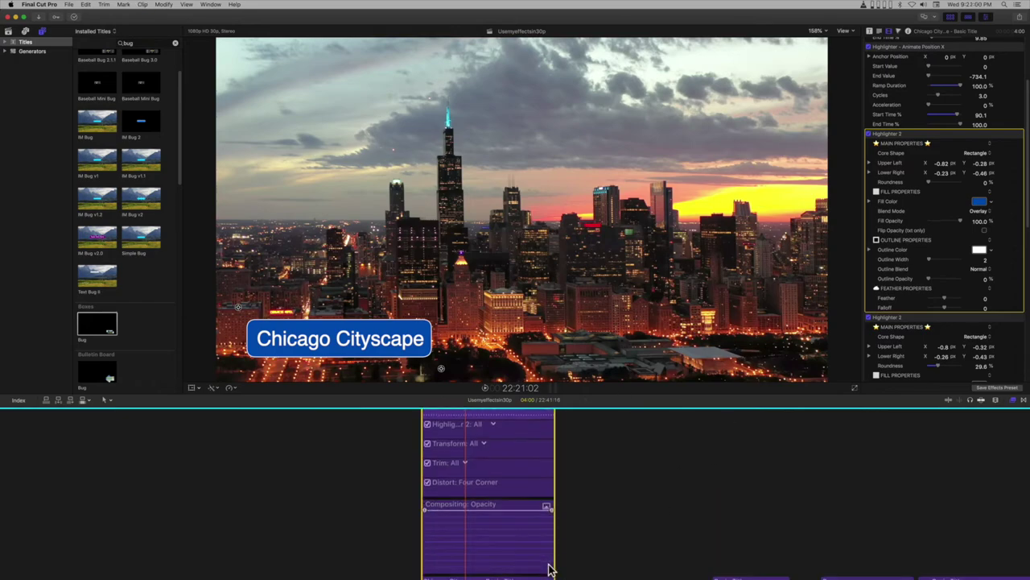
pyautogui.click(425, 505)
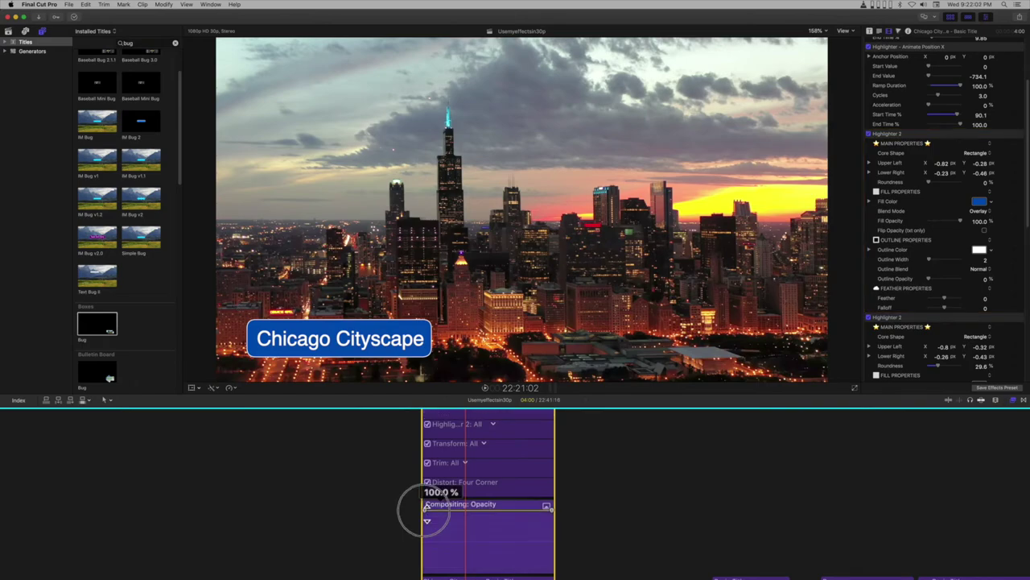
pyautogui.scroll(2, 421, 510)
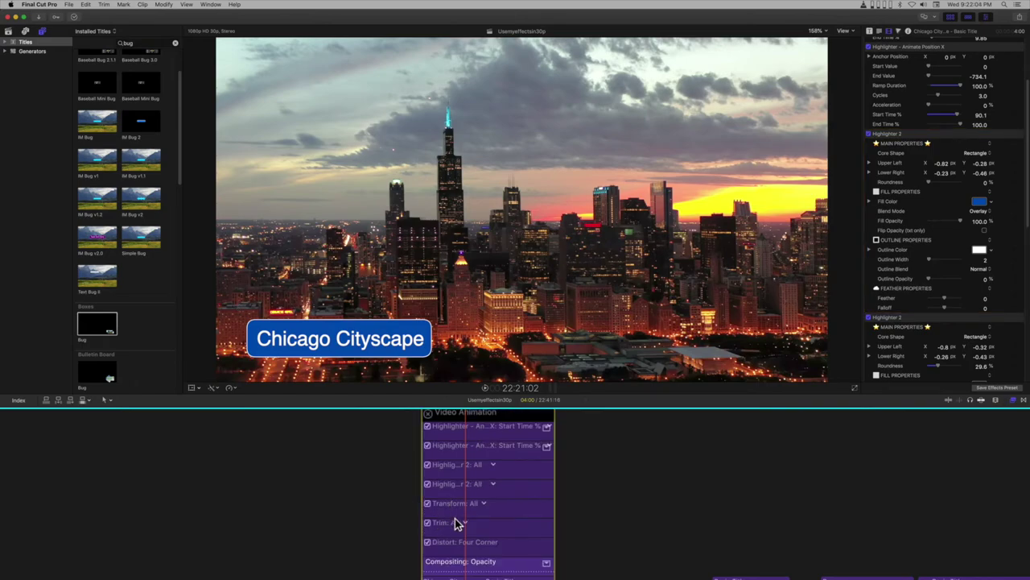
pyautogui.click(547, 561)
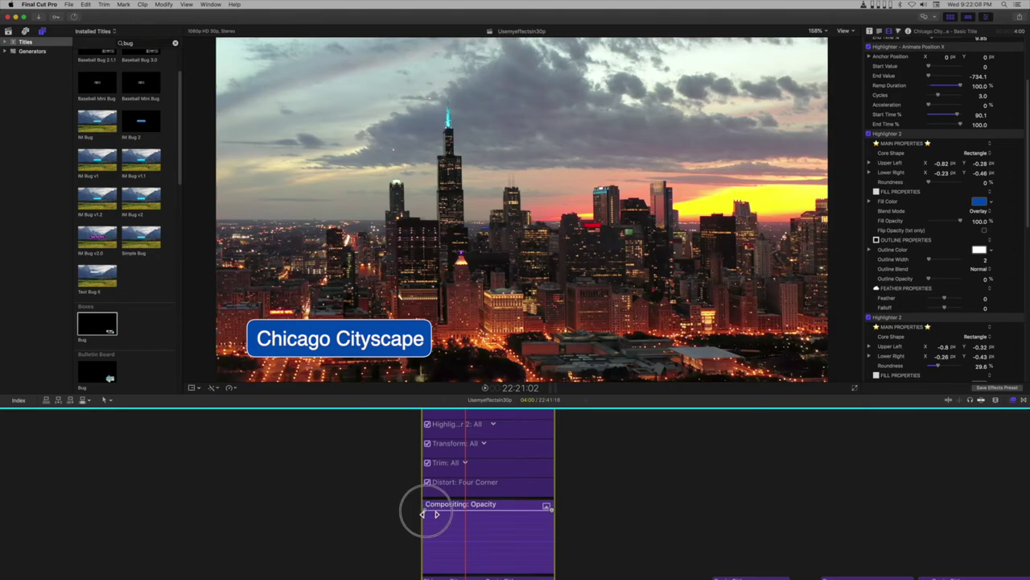
pyautogui.moveTo(429, 514); pyautogui.dragTo(444, 515)
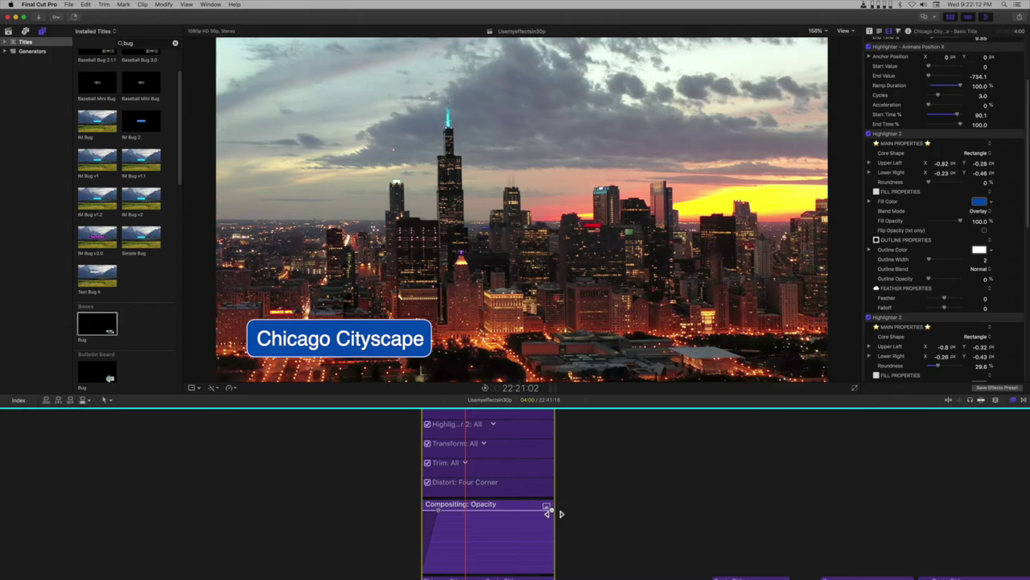
pyautogui.moveTo(547, 512); pyautogui.dragTo(537, 513)
# Step: Hide the title's animation lanes and fit the whole project in the timeline
pyautogui.hotkey('ctrl', 'v')
pyautogui.hotkey('shift', 'z')
pyautogui.press('super+5')
# Step: Play the title animation from just before its start, twice
pyautogui.click(410, 414)
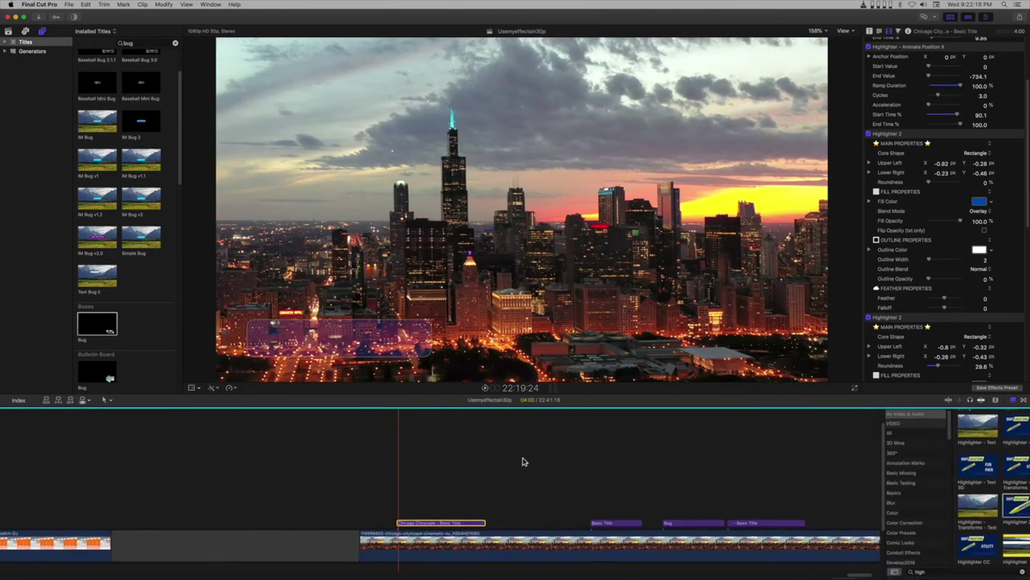
pyautogui.press('space')
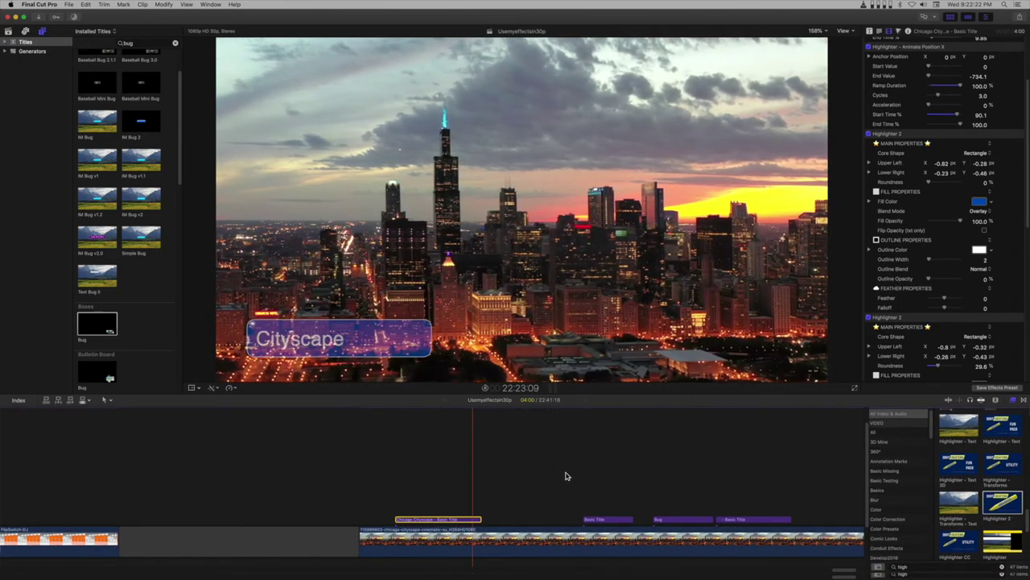
pyautogui.press('space')
pyautogui.click(392, 409)
pyautogui.press('space')
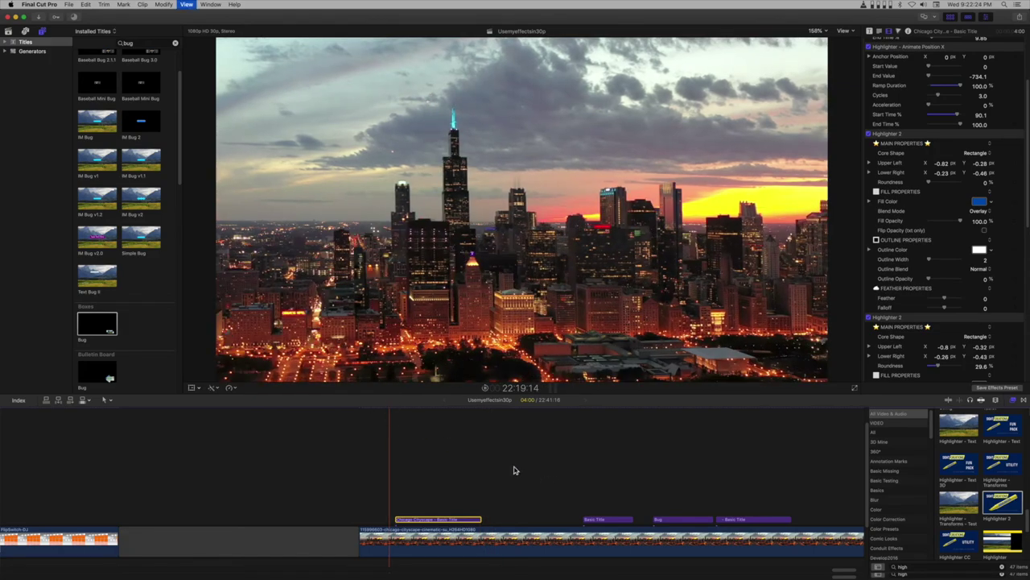